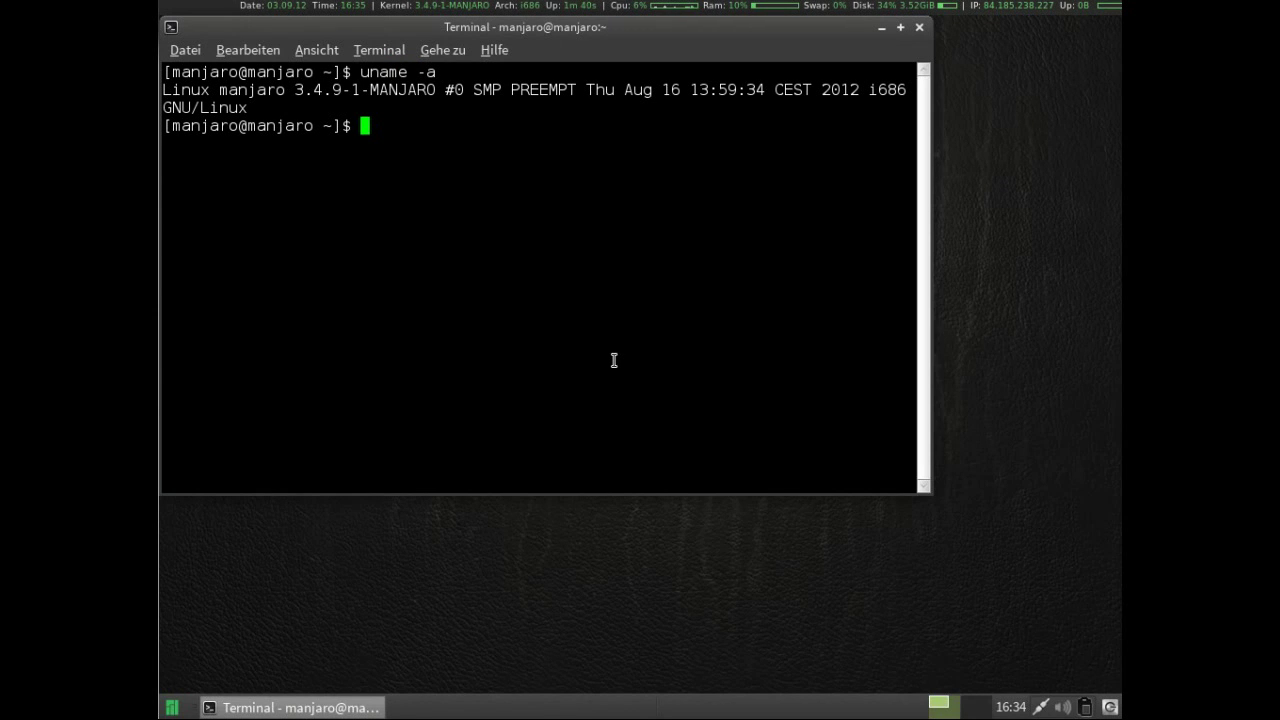
Close the terminal and open the Persönlicher Ordner home folder in Thunar.
left_click(920, 30)
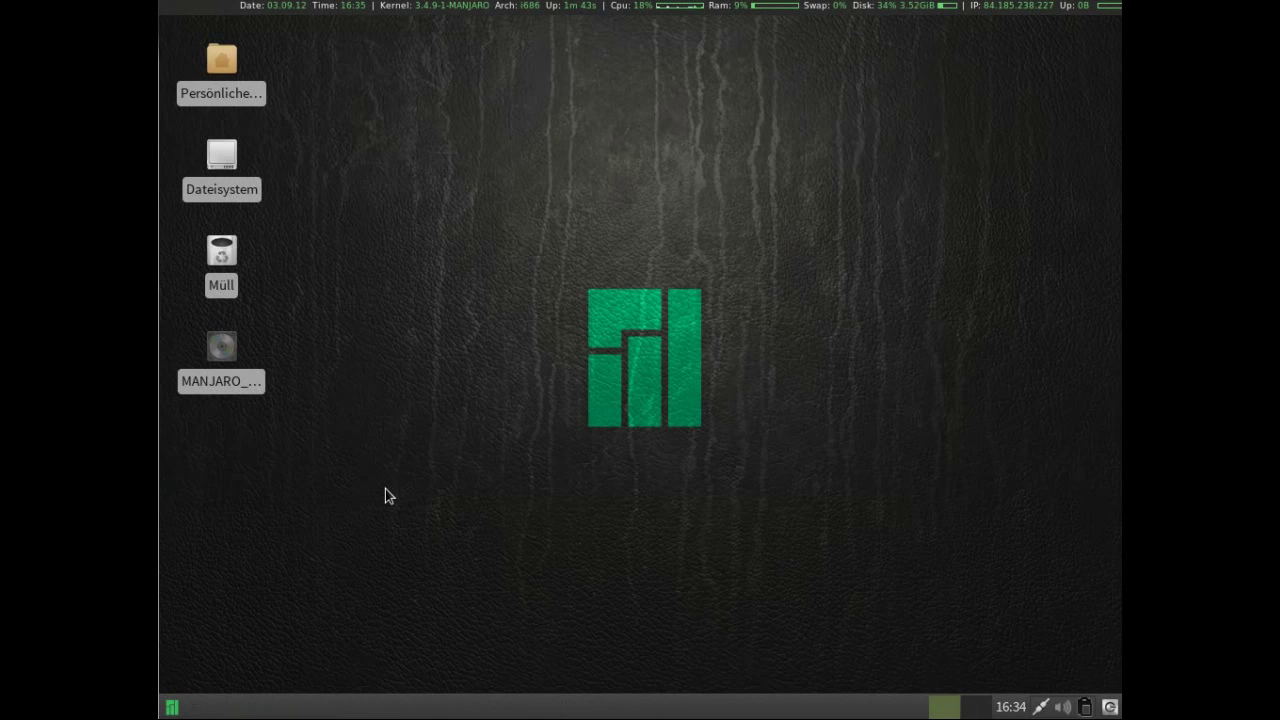
mouse_move(221, 88)
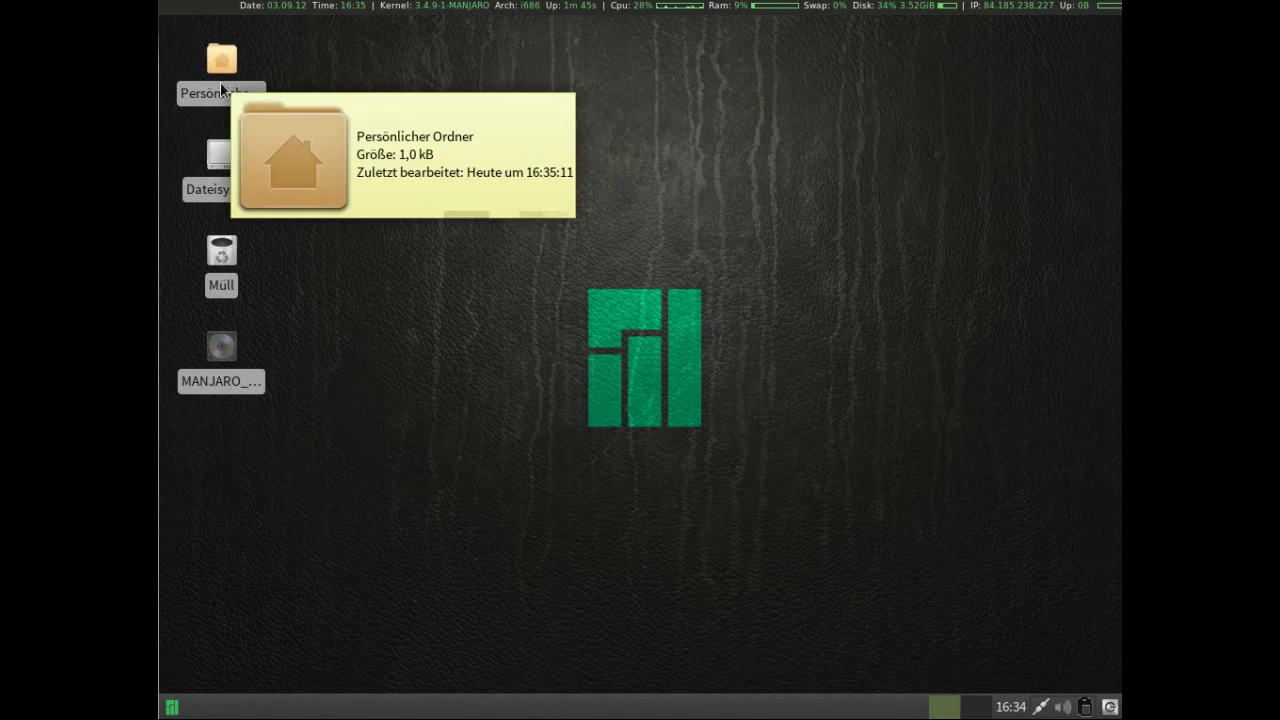
mouse_move(219, 172)
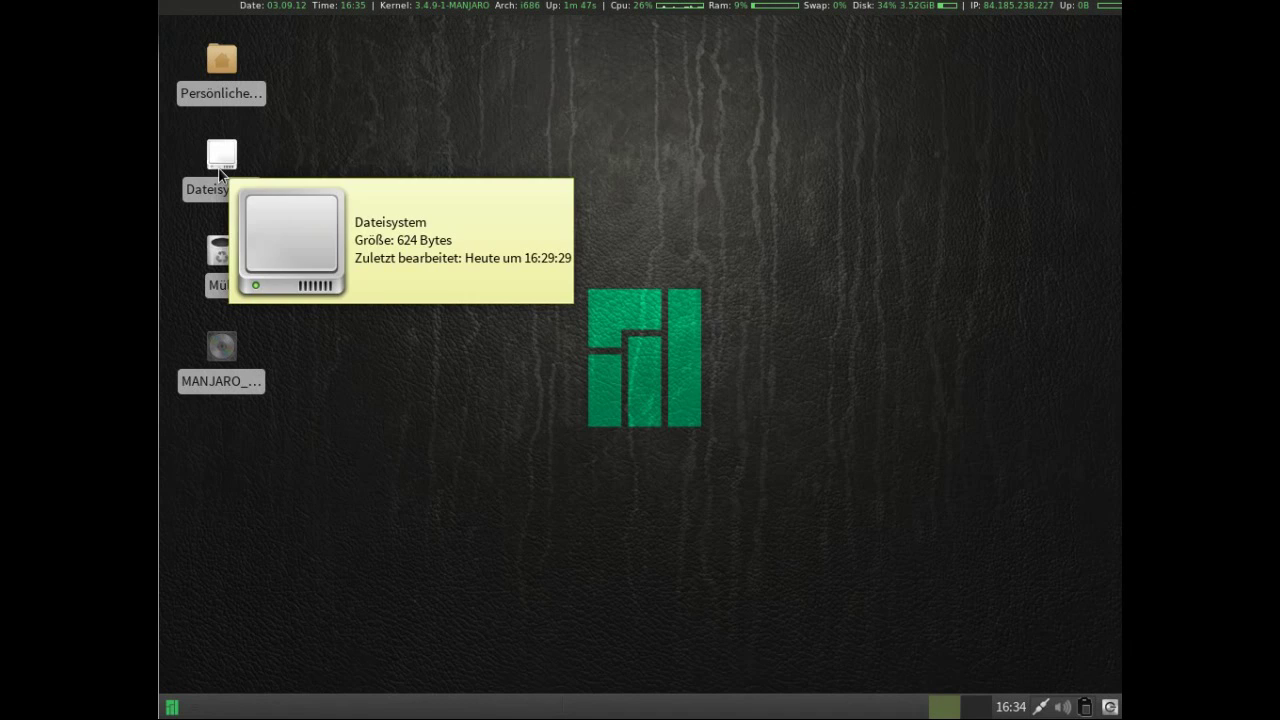
left_click(215, 96)
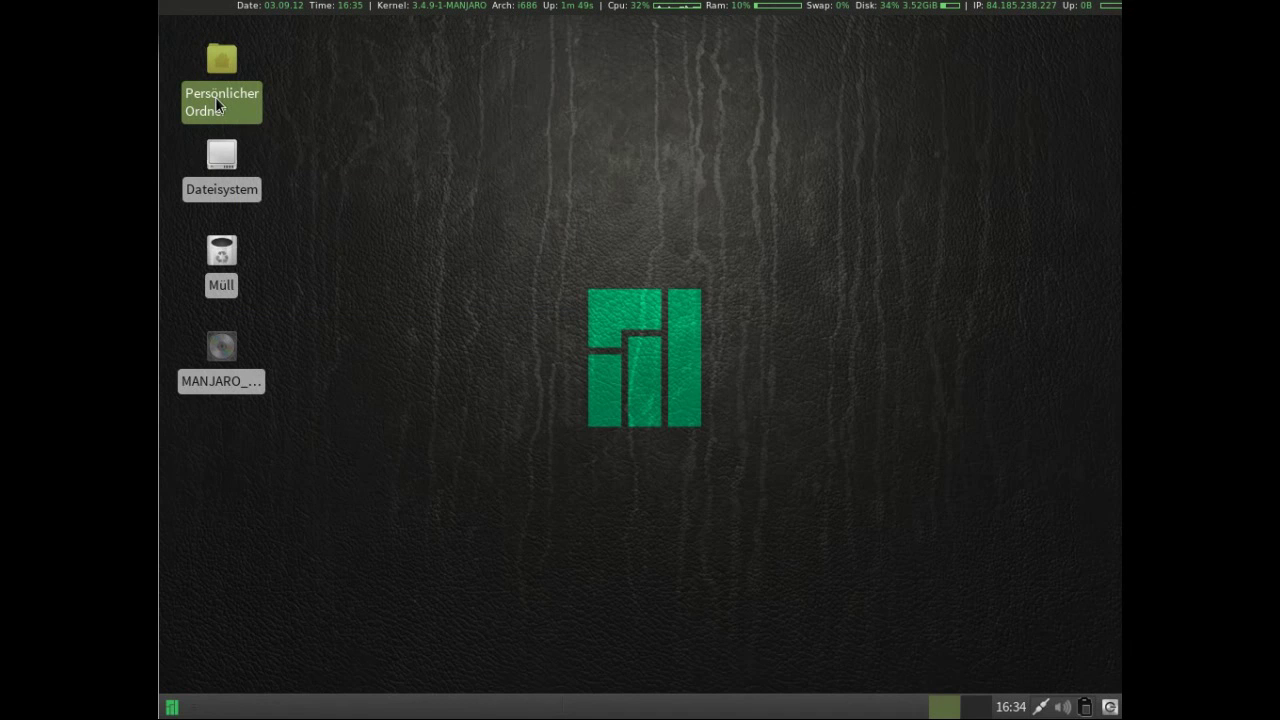
double_click(215, 96)
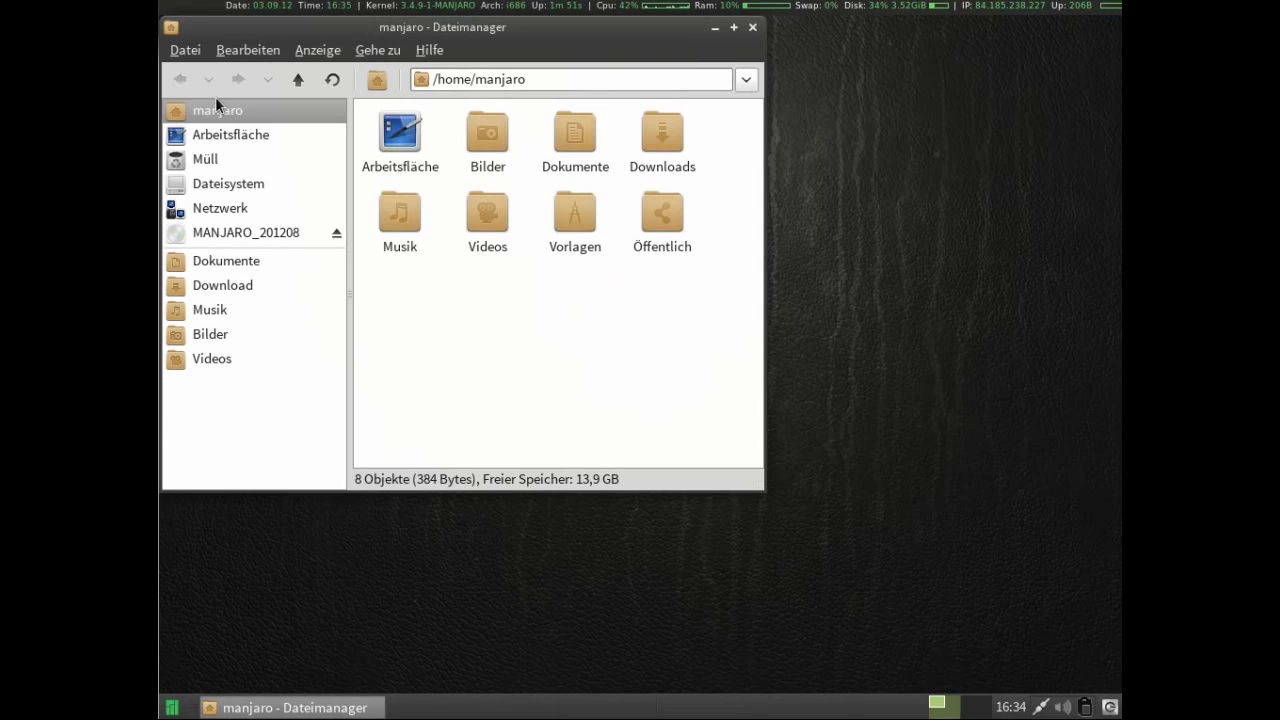
Check Thunar's 1.4.0 version info under Hilfe > Über, then close the file manager.
left_click_drag(241, 38, 272, 42)
left_click(481, 68)
left_click(483, 114)
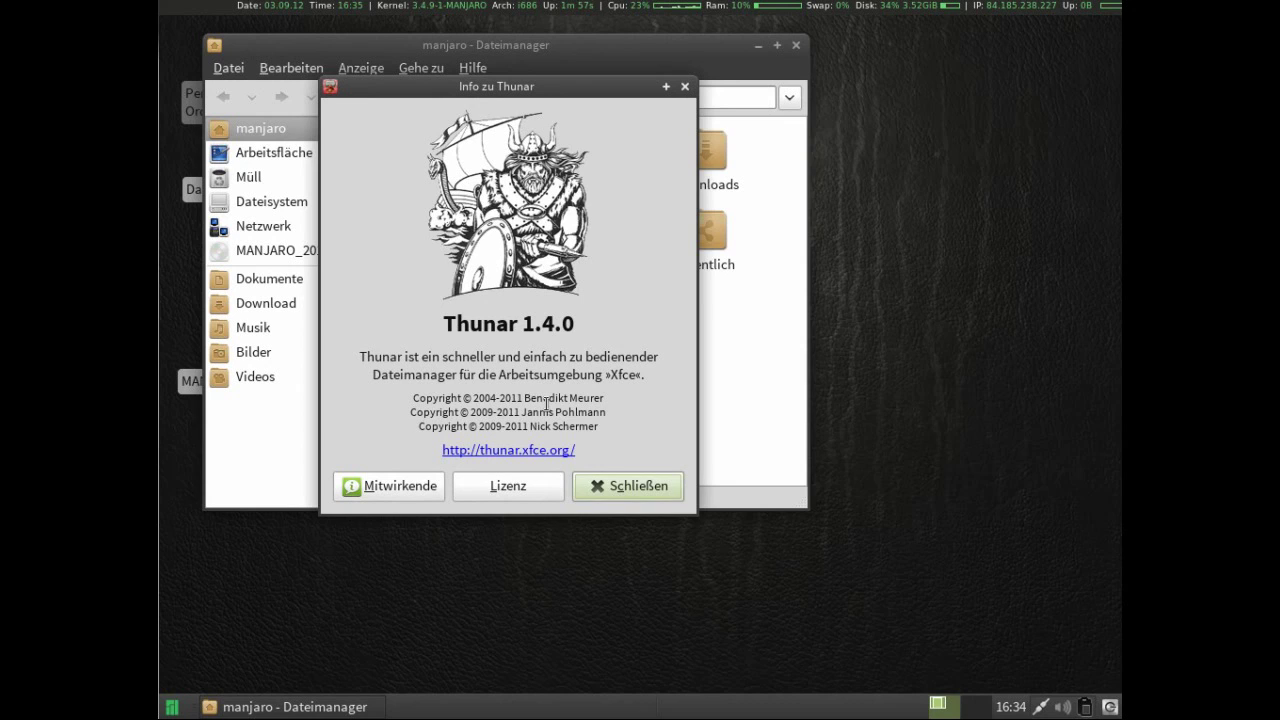
left_click(624, 492)
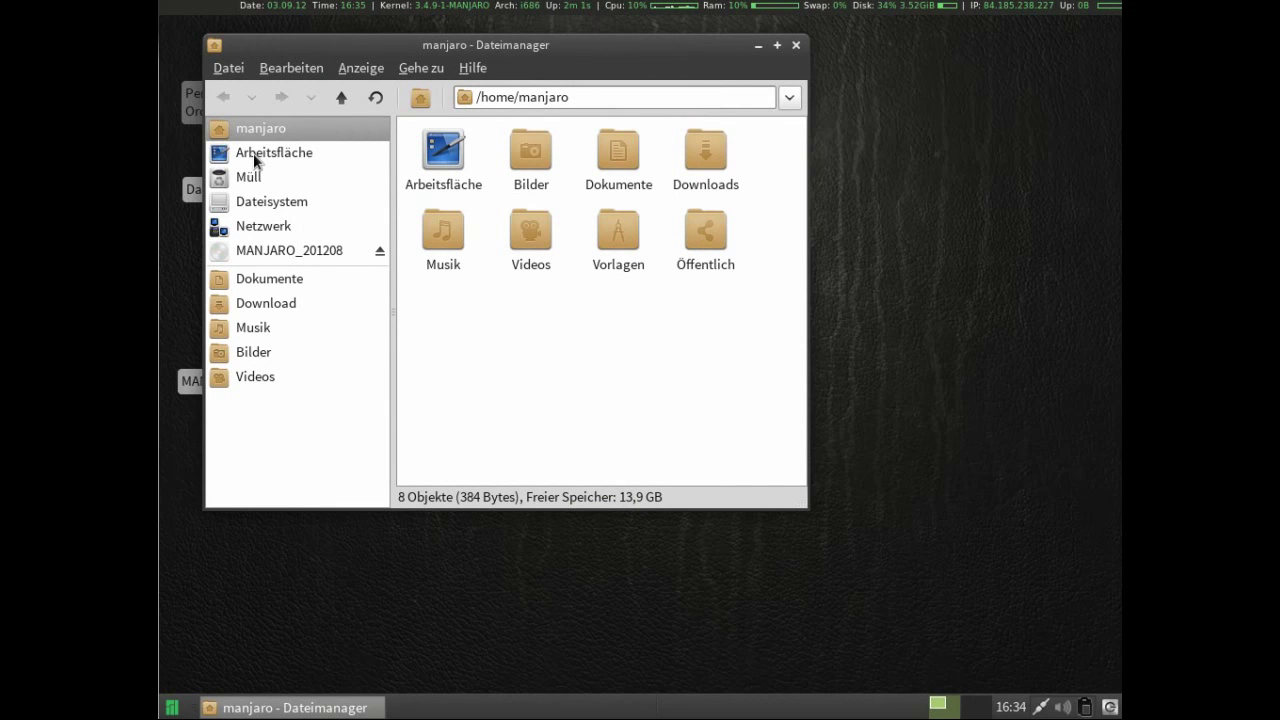
left_click(796, 46)
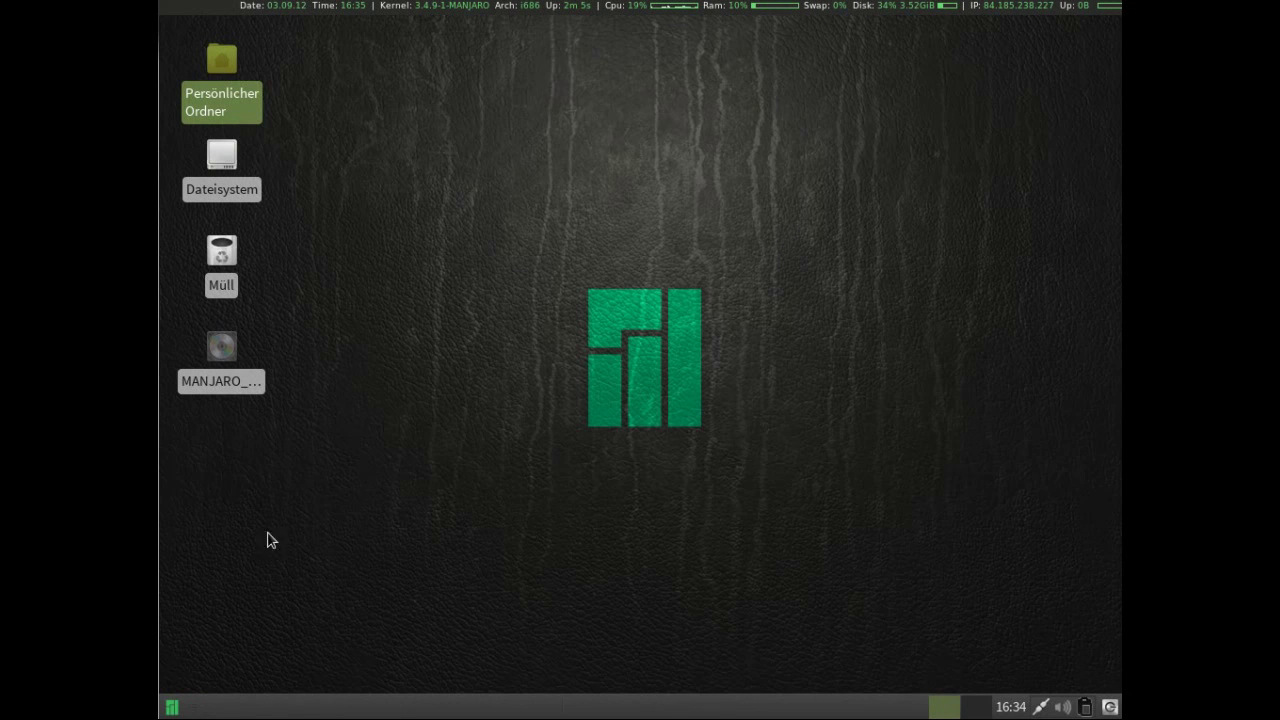
left_click(174, 706)
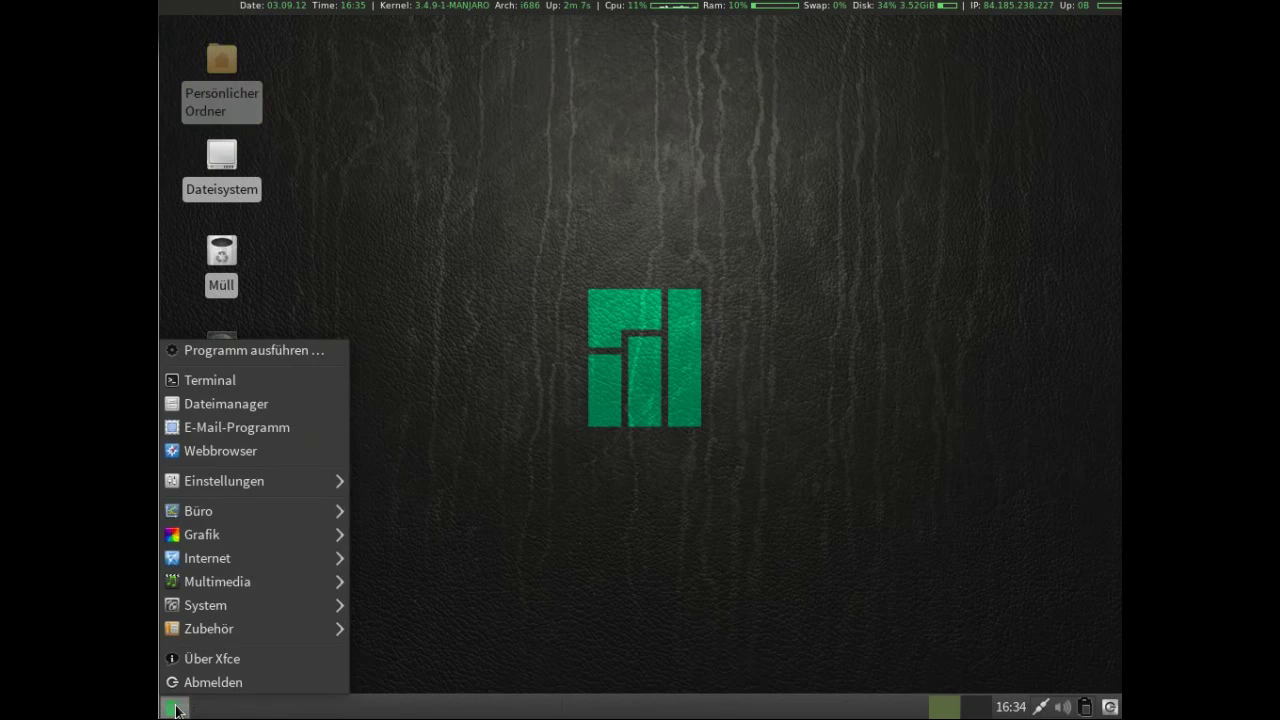
left_click(212, 428)
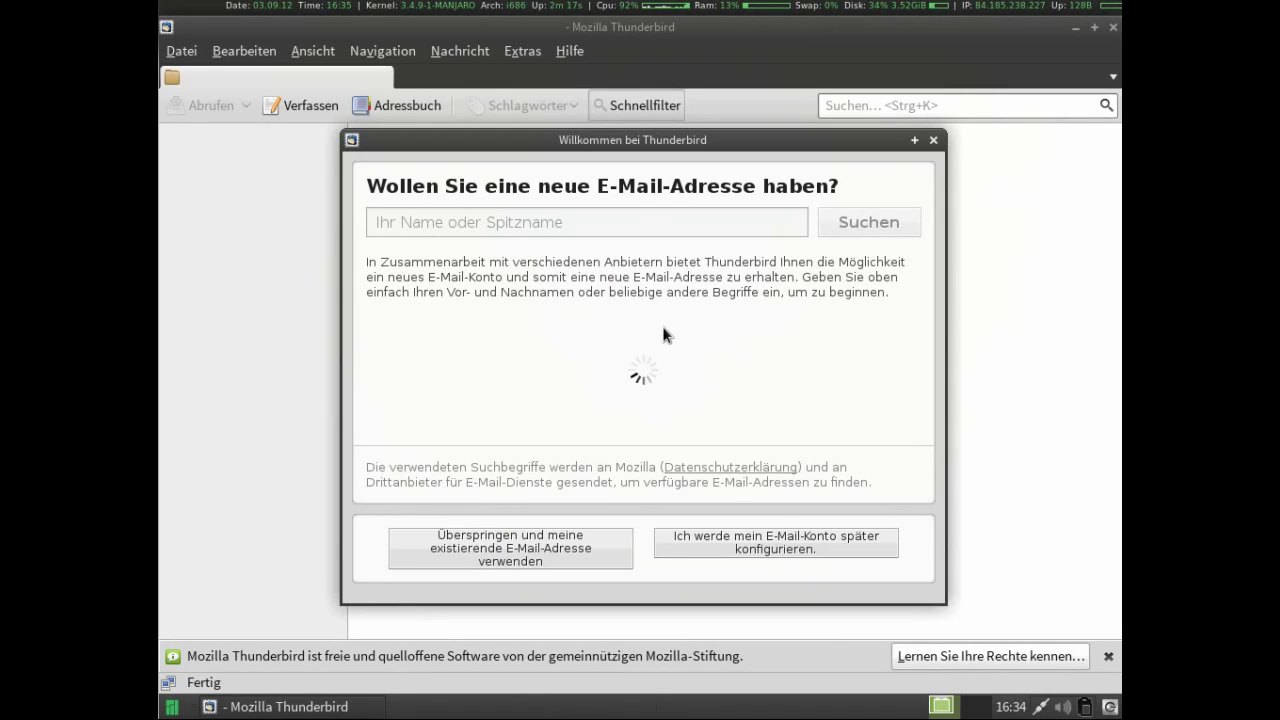
left_click(933, 141)
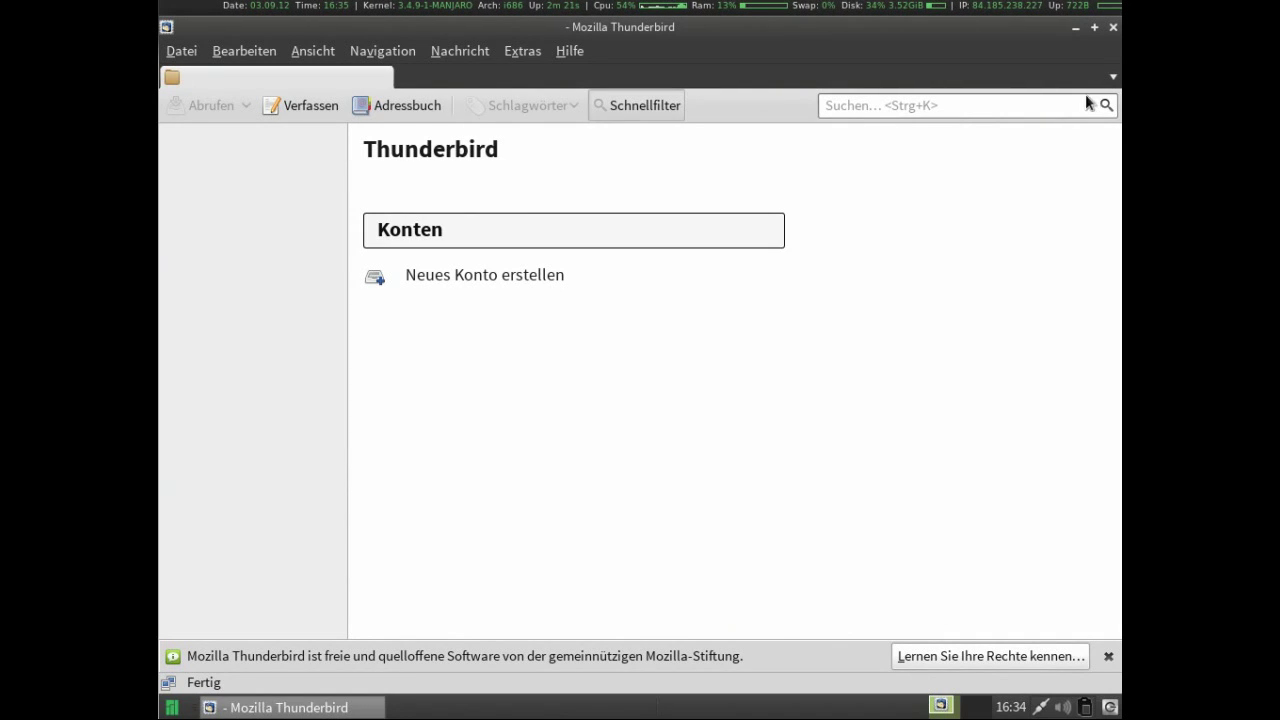
left_click(1113, 28)
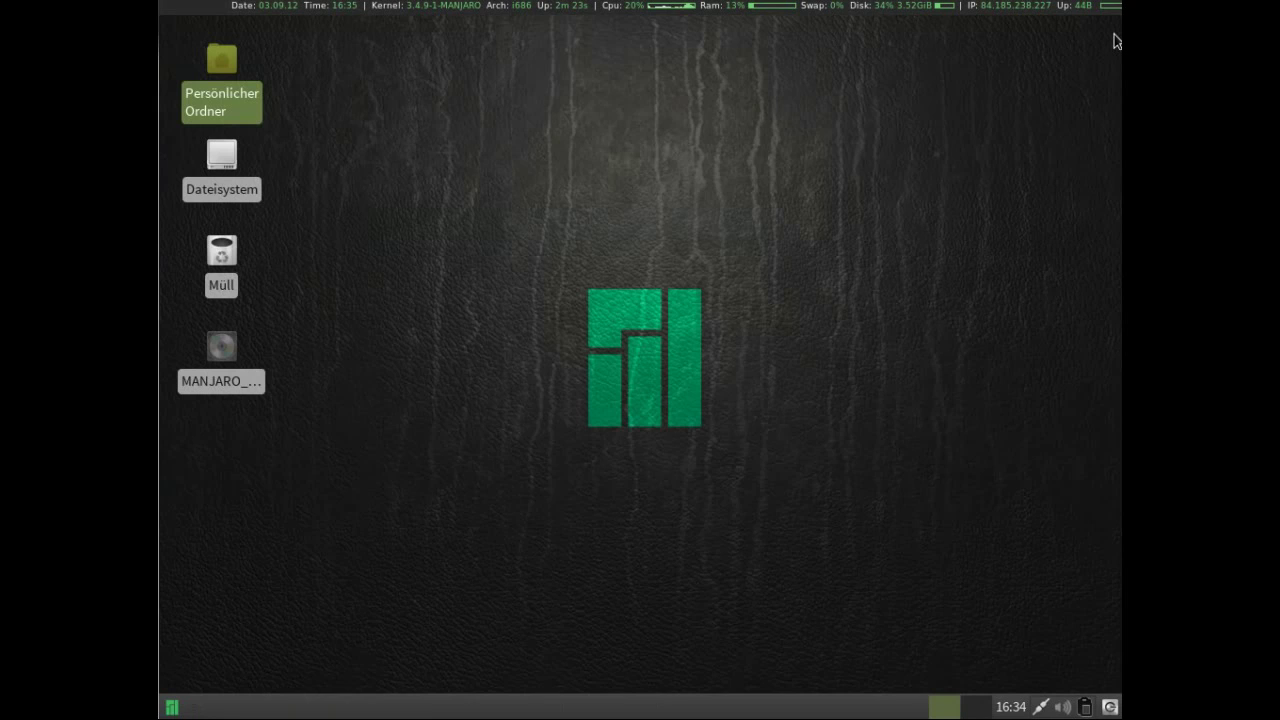
left_click(172, 707)
Launch Firefox, accept it as default browser, view its 14.0.1 version info, then close it.
left_click(218, 452)
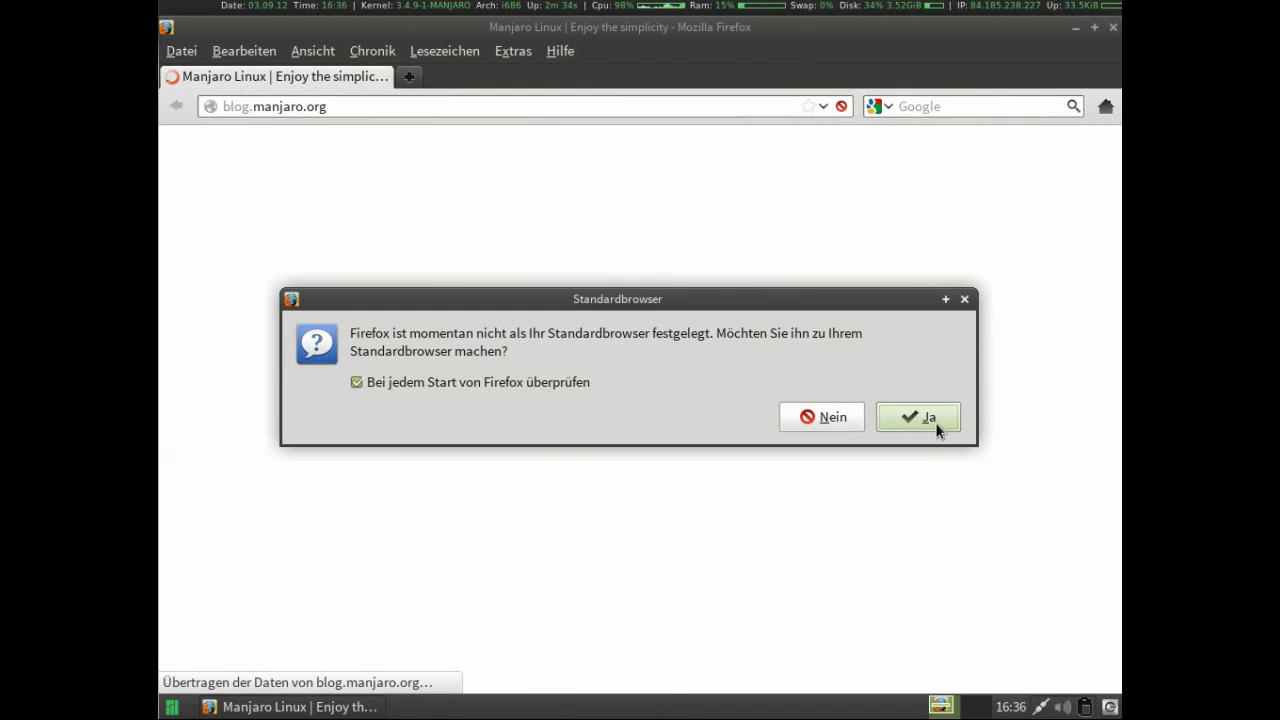
left_click(925, 418)
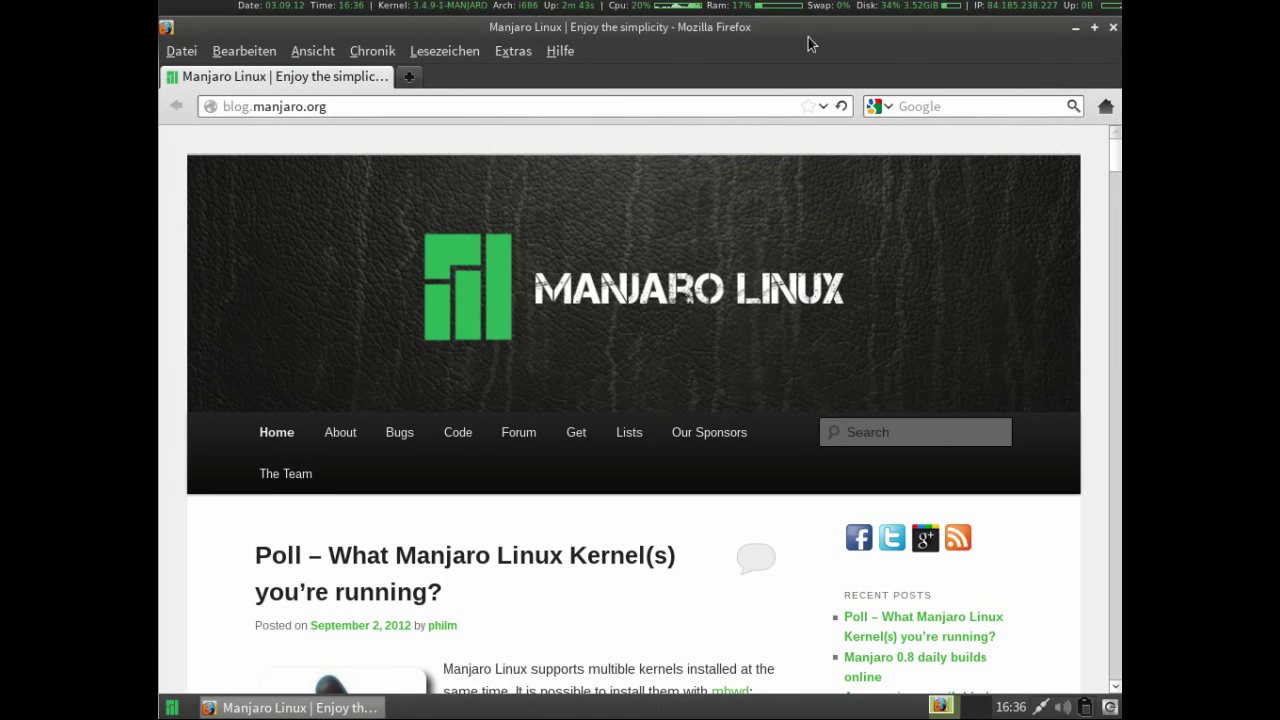
left_click(568, 52)
left_click(569, 202)
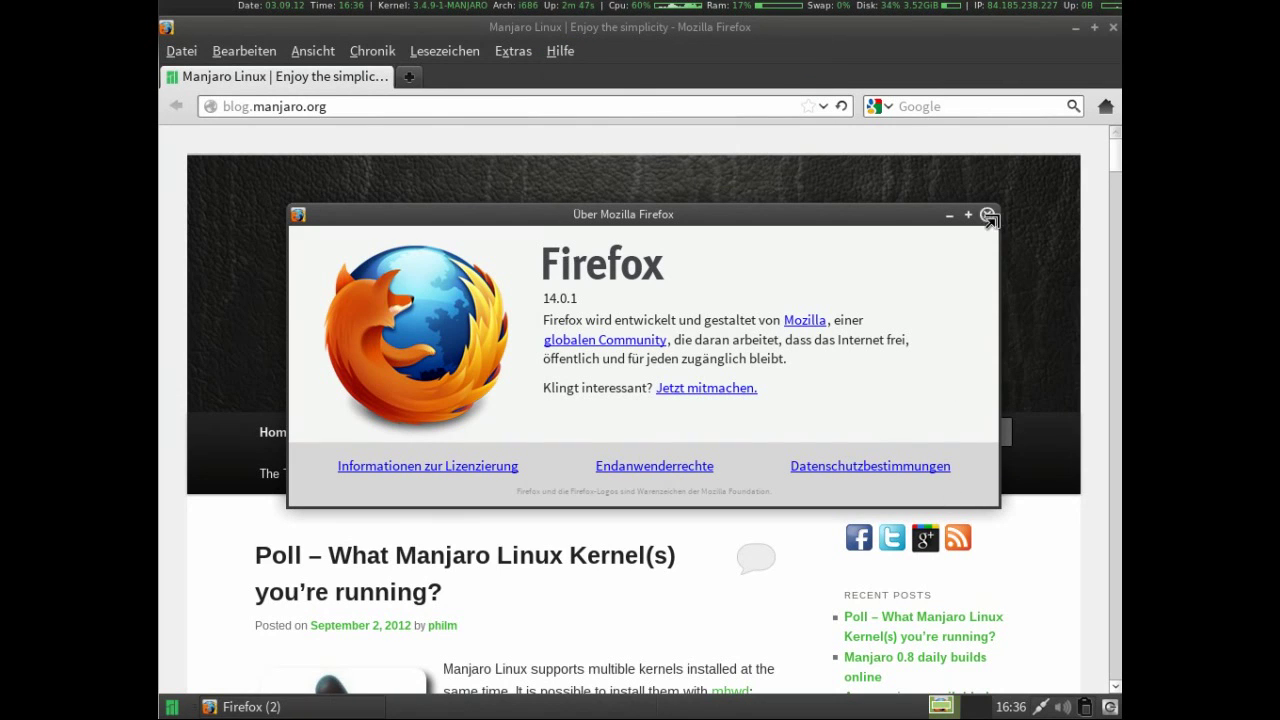
left_click(987, 214)
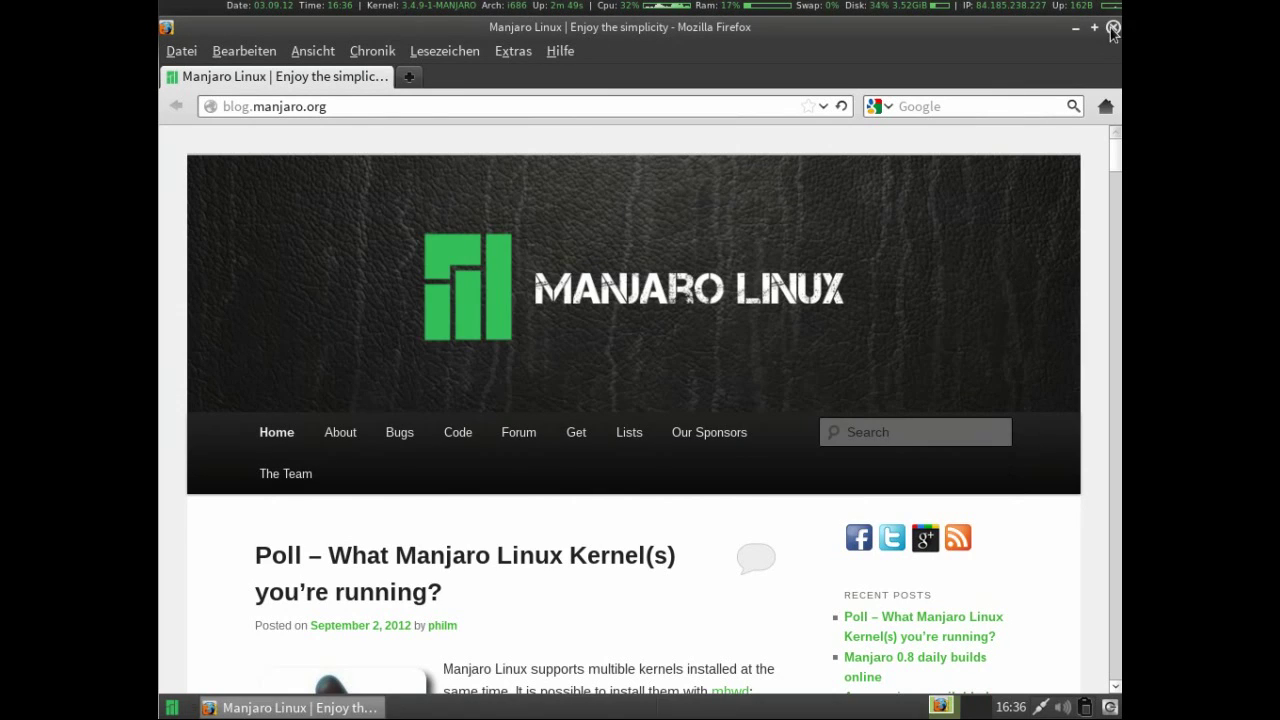
left_click(1113, 27)
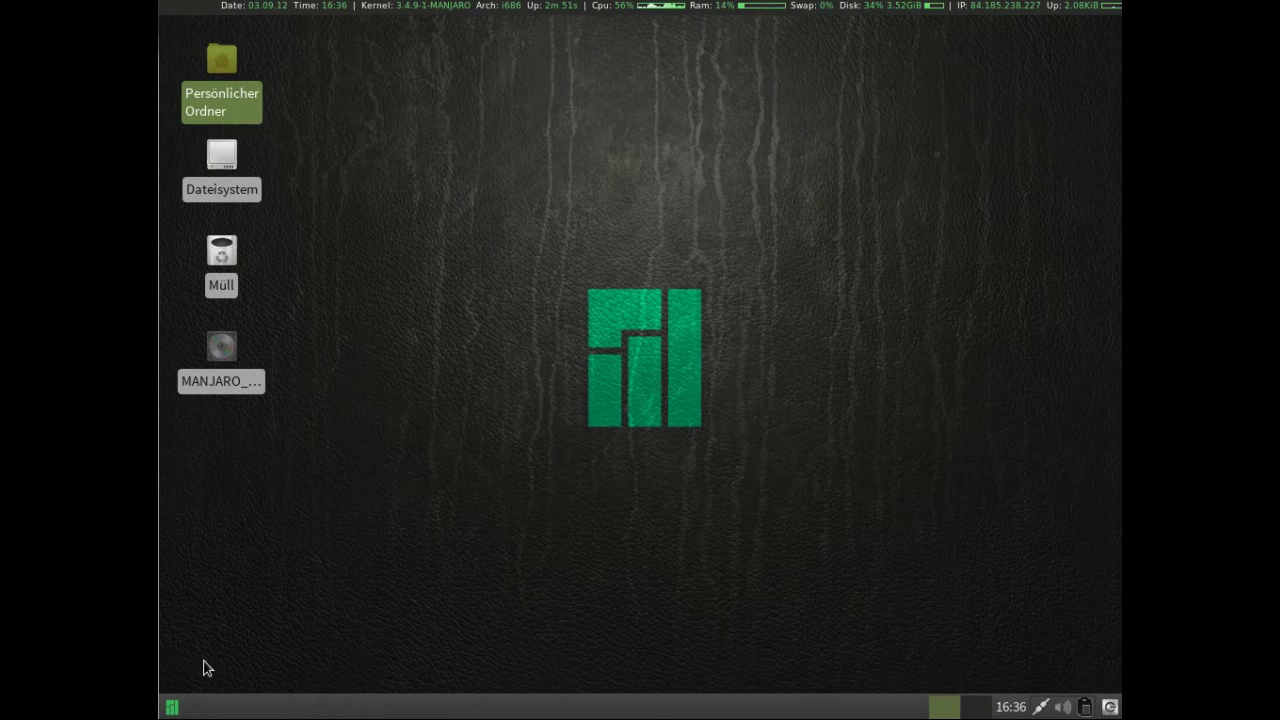
left_click(172, 707)
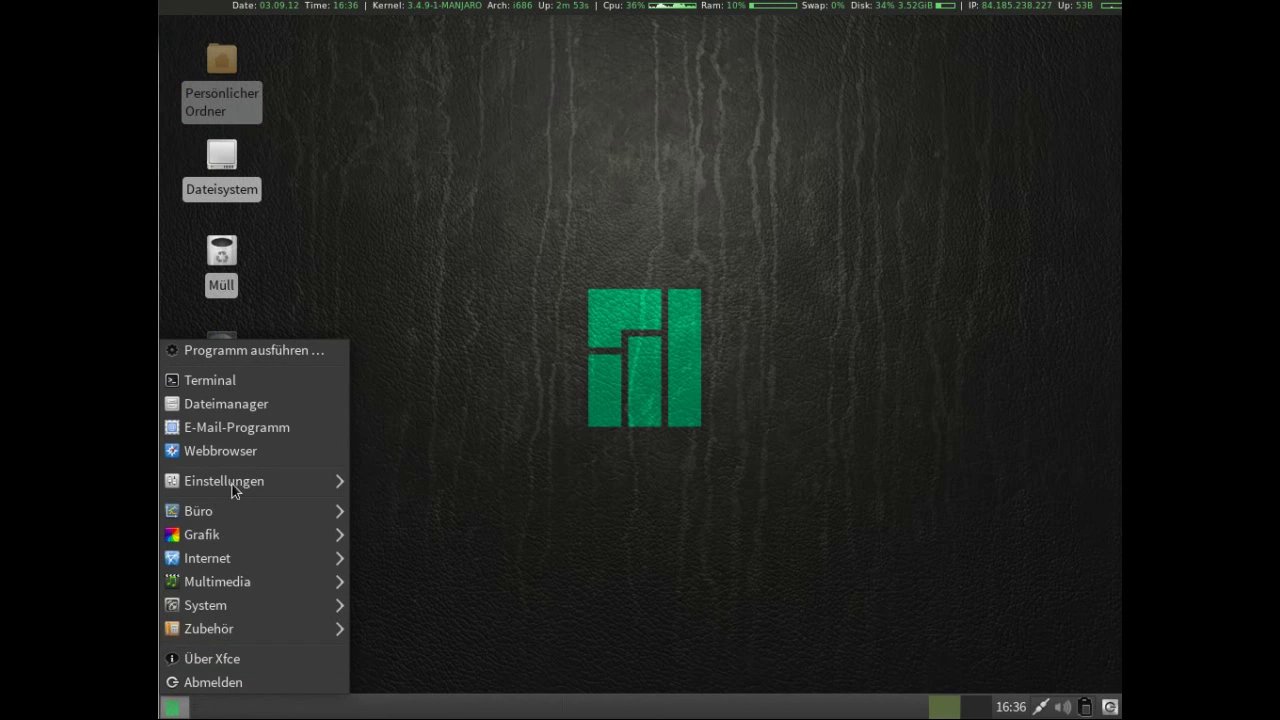
mouse_move(239, 479)
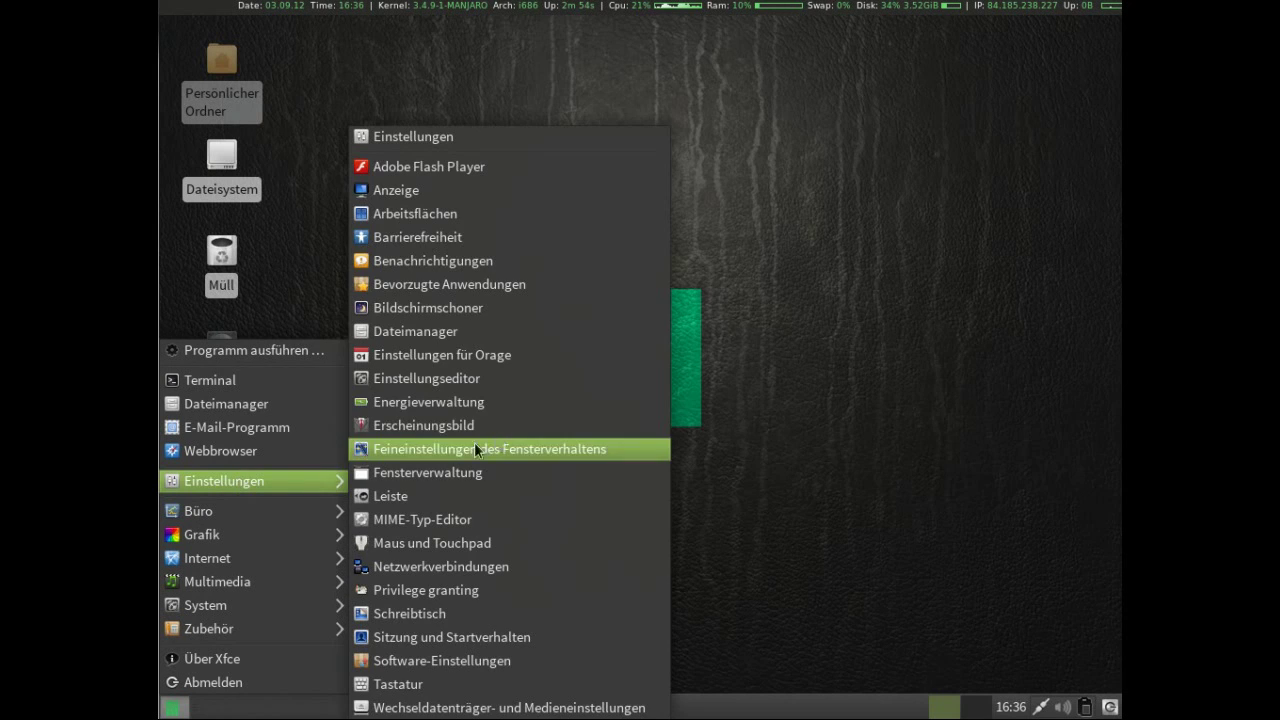
left_click(474, 198)
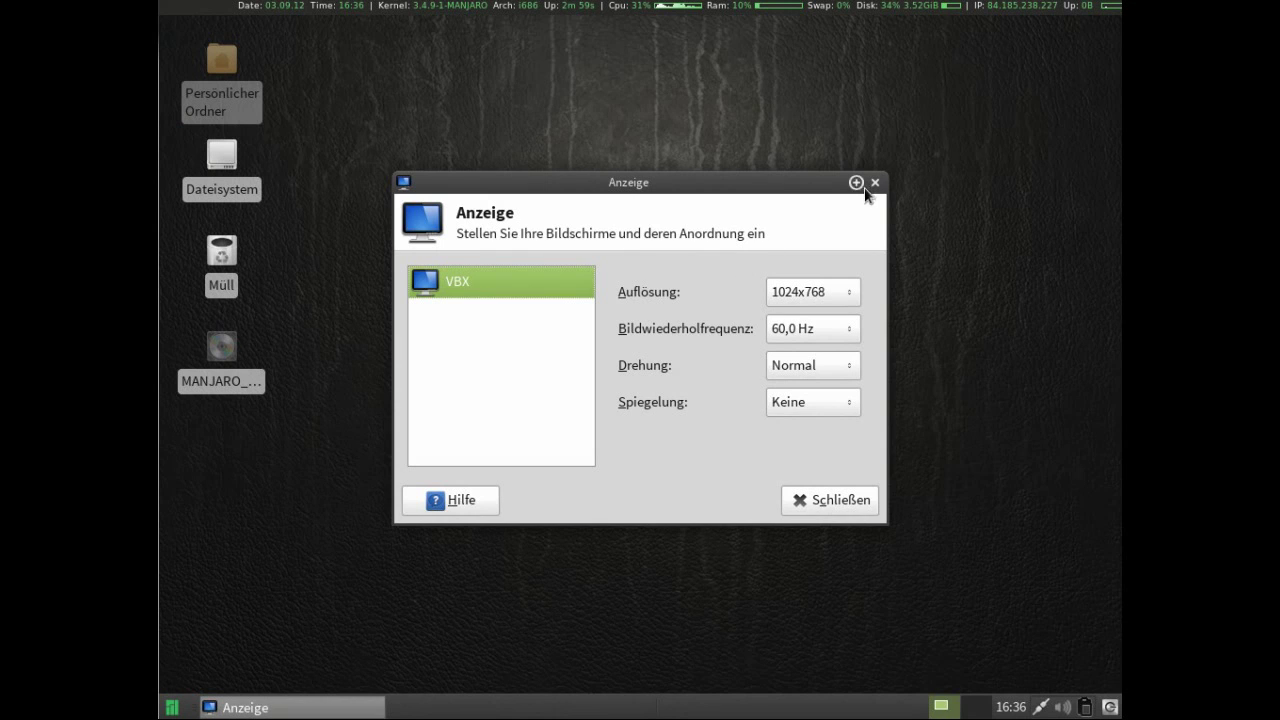
left_click(875, 183)
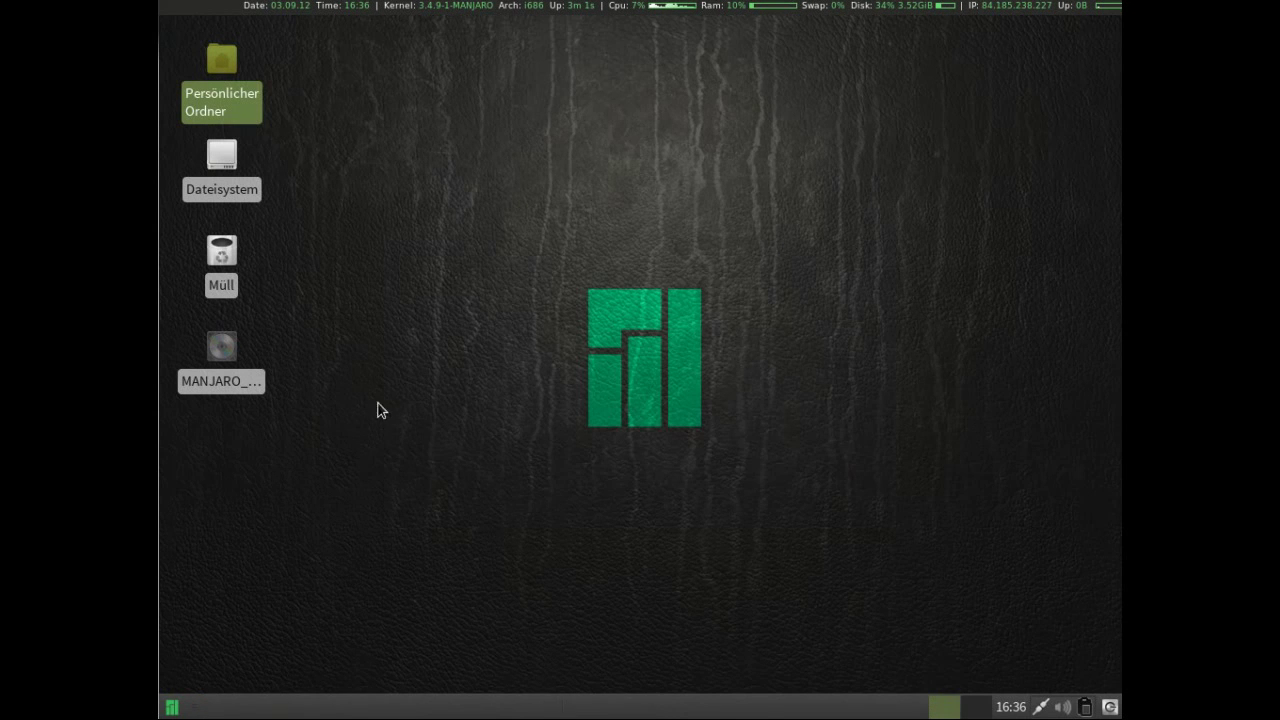
left_click(172, 706)
Launch the Xfce Settings Editor on the displays channel, then close it with Schließen.
mouse_move(251, 486)
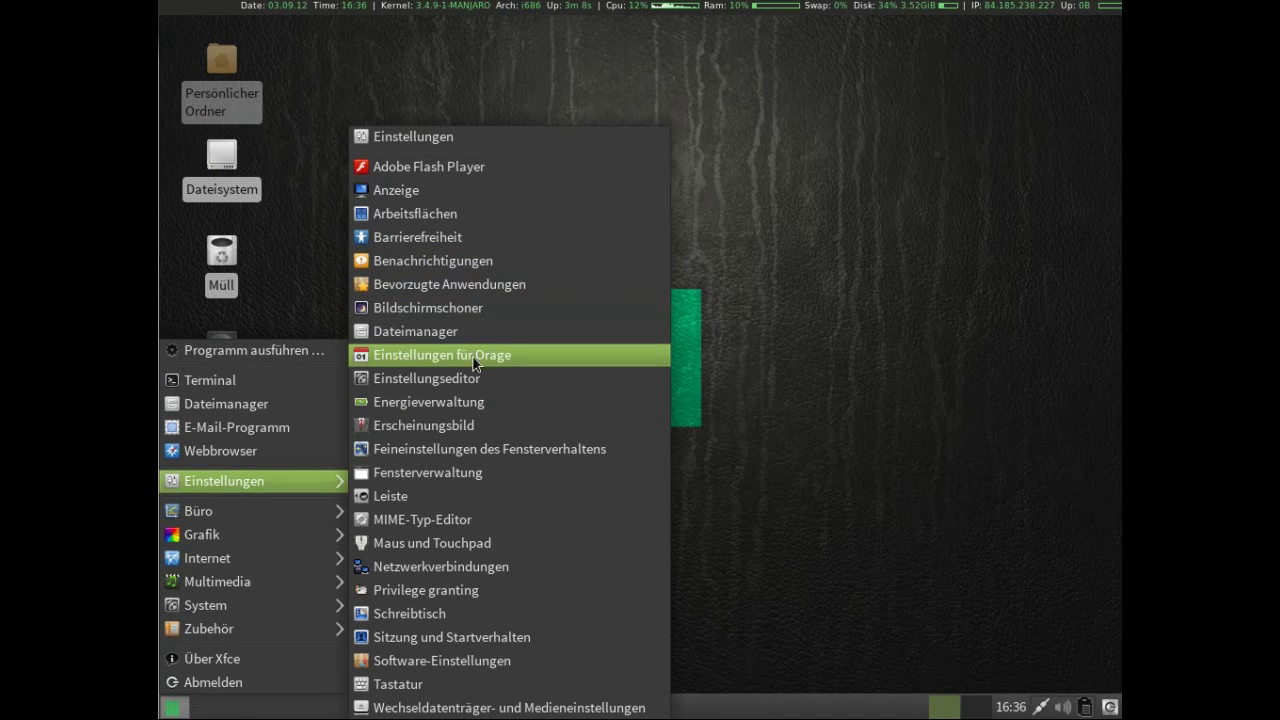
left_click(491, 379)
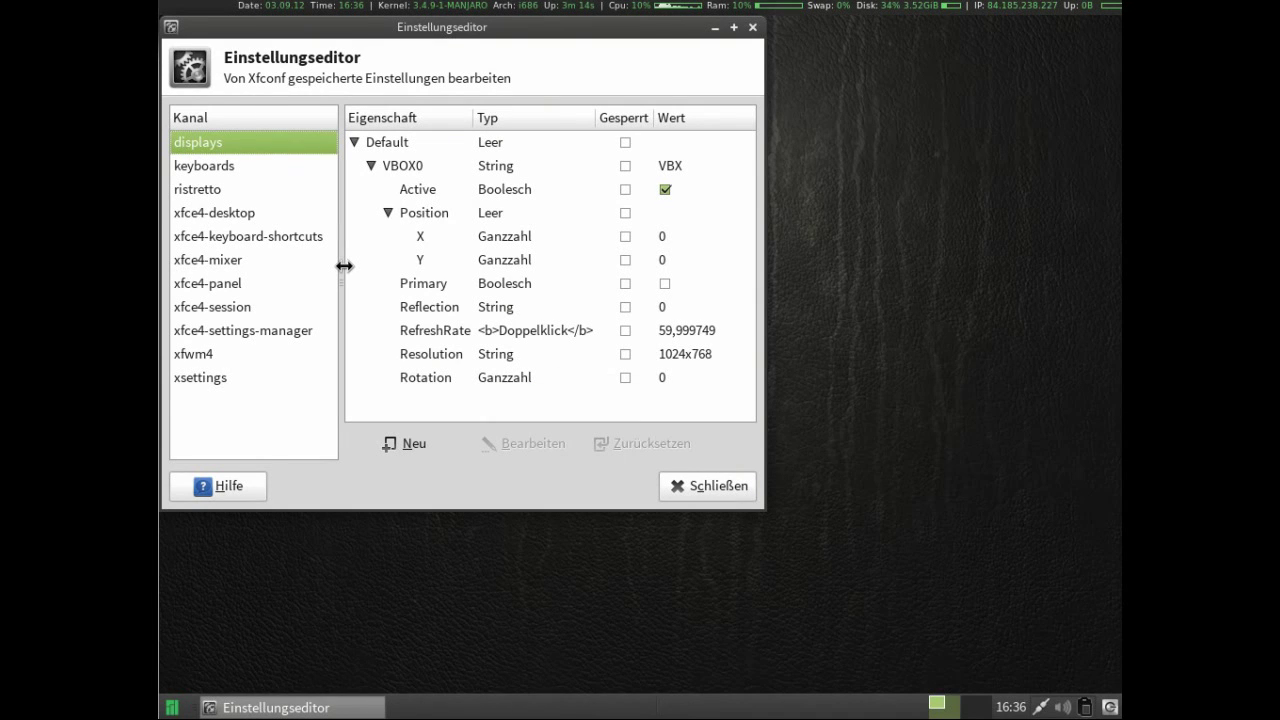
left_click(695, 488)
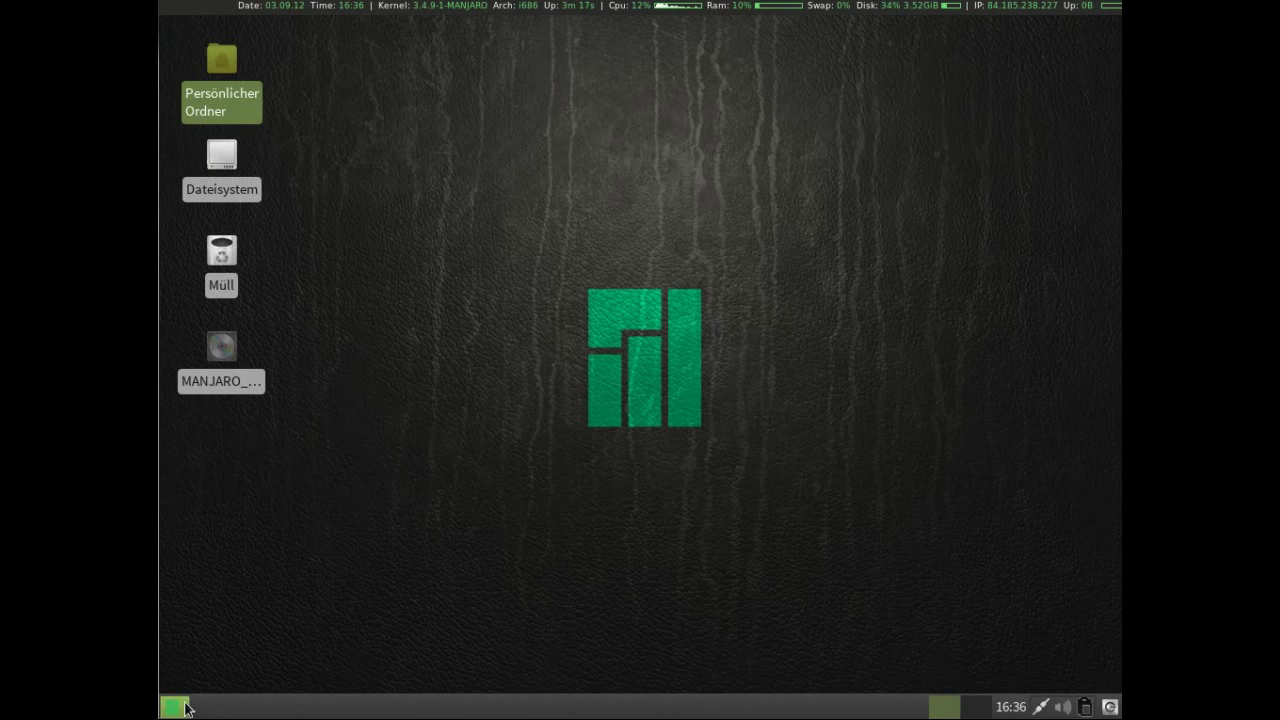
left_click(172, 707)
mouse_move(287, 474)
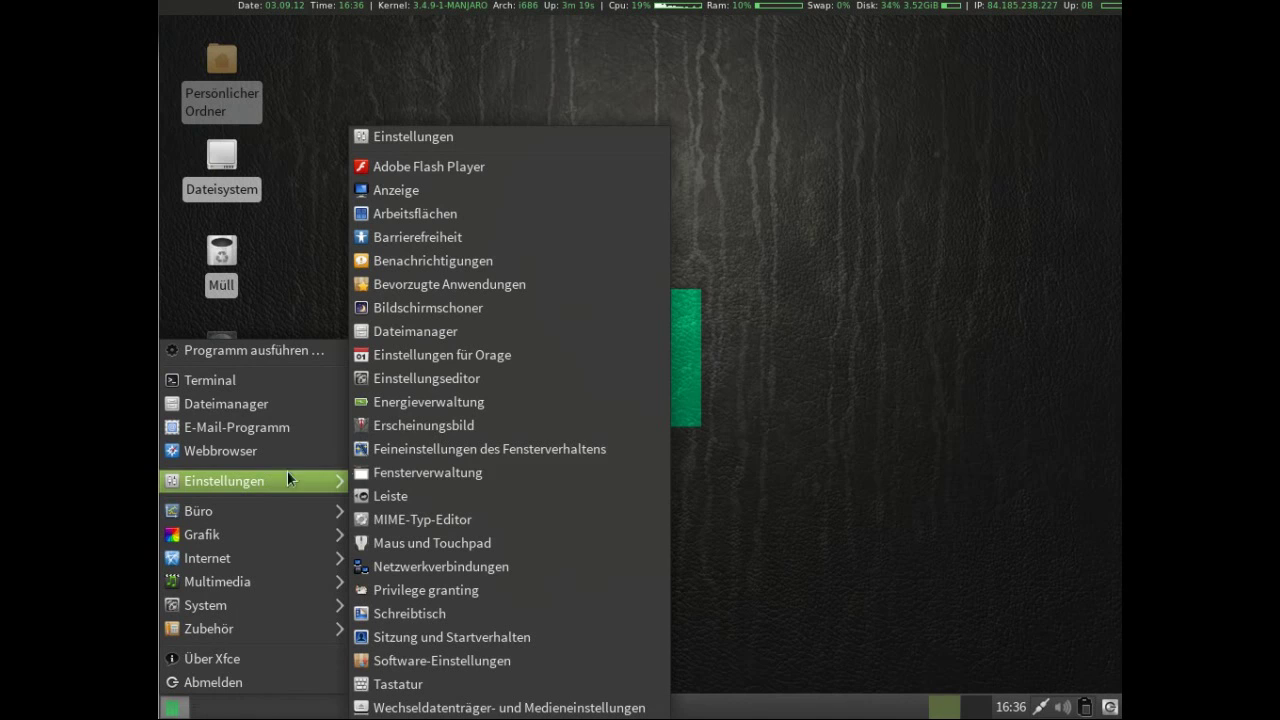
left_click(519, 450)
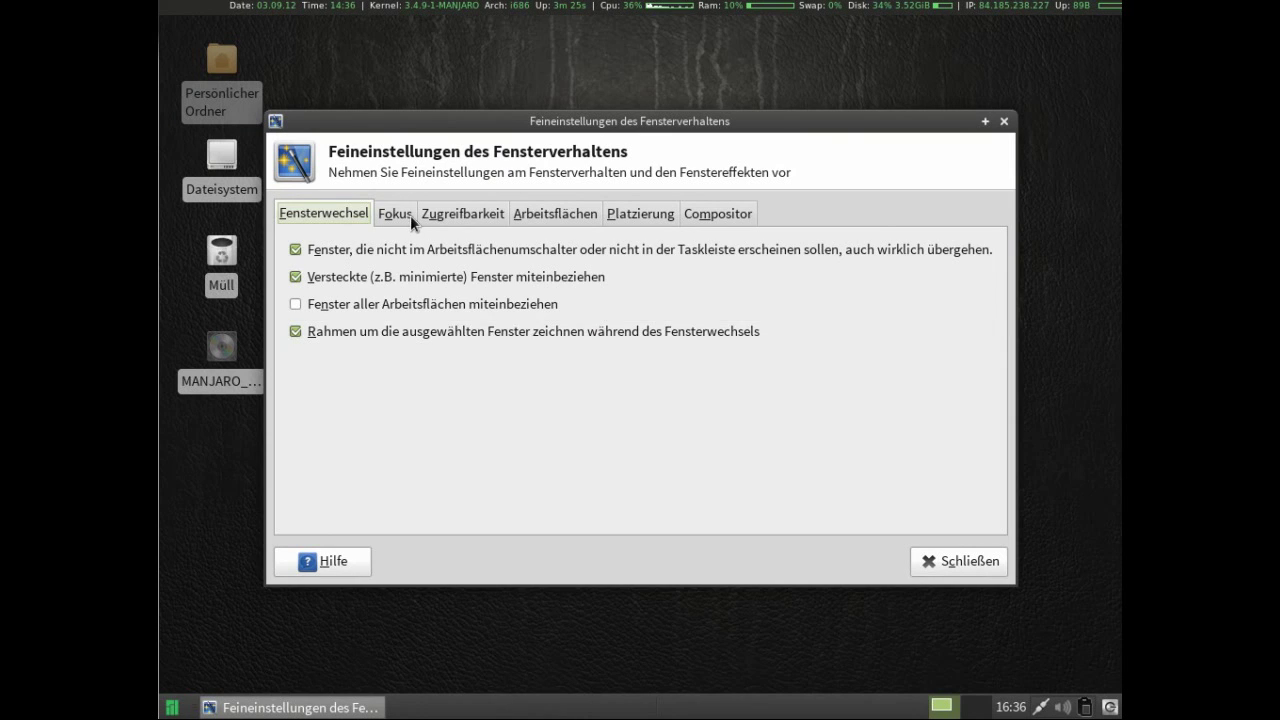
left_click(401, 214)
left_click(452, 215)
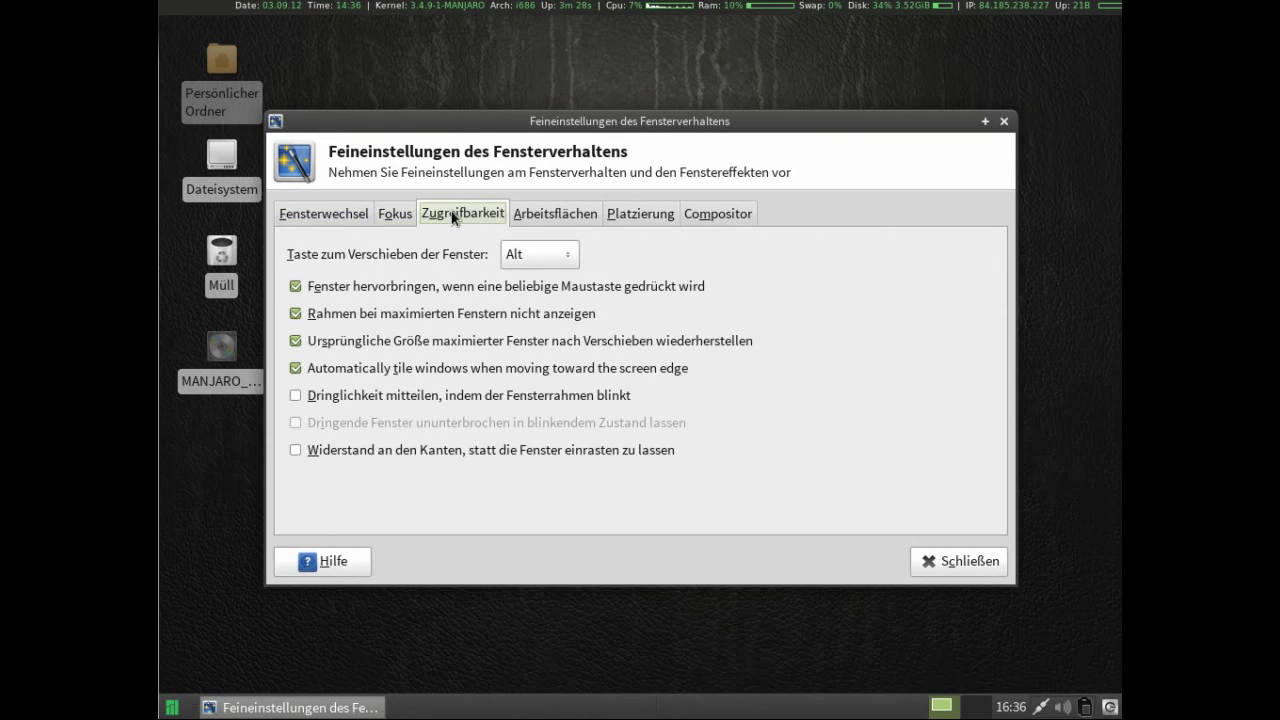
left_click(546, 215)
left_click(654, 215)
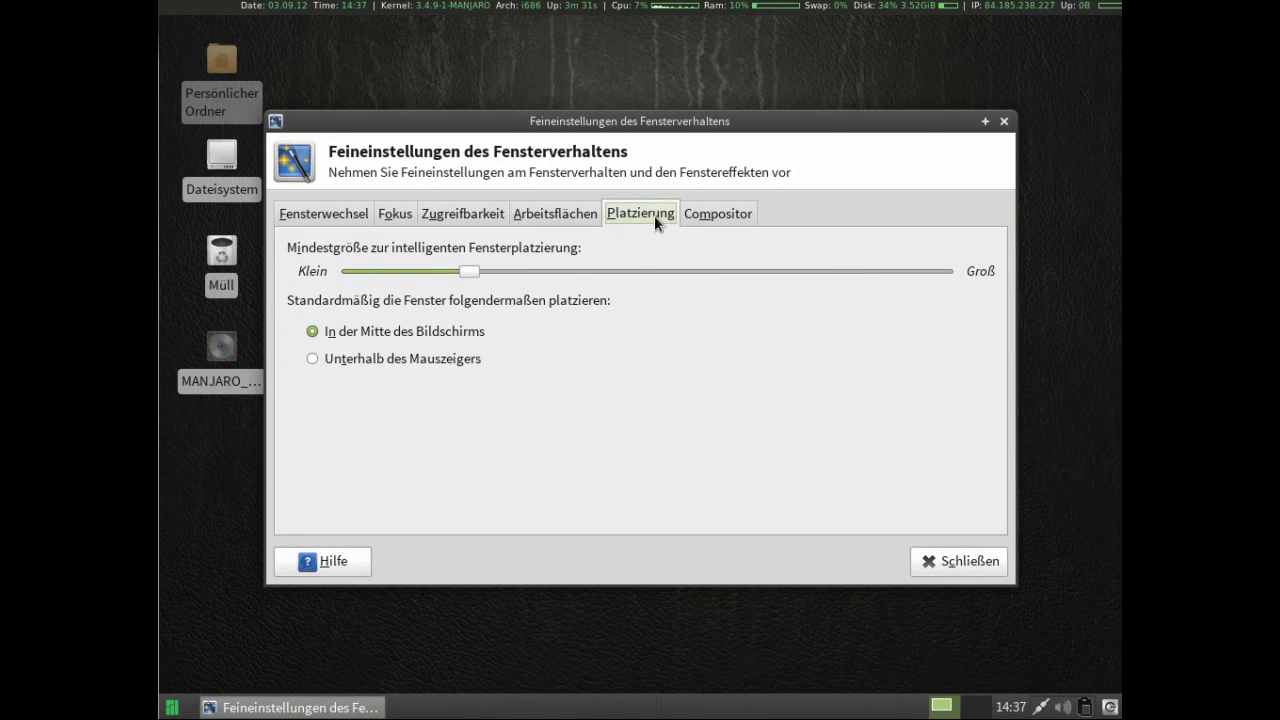
left_click(688, 213)
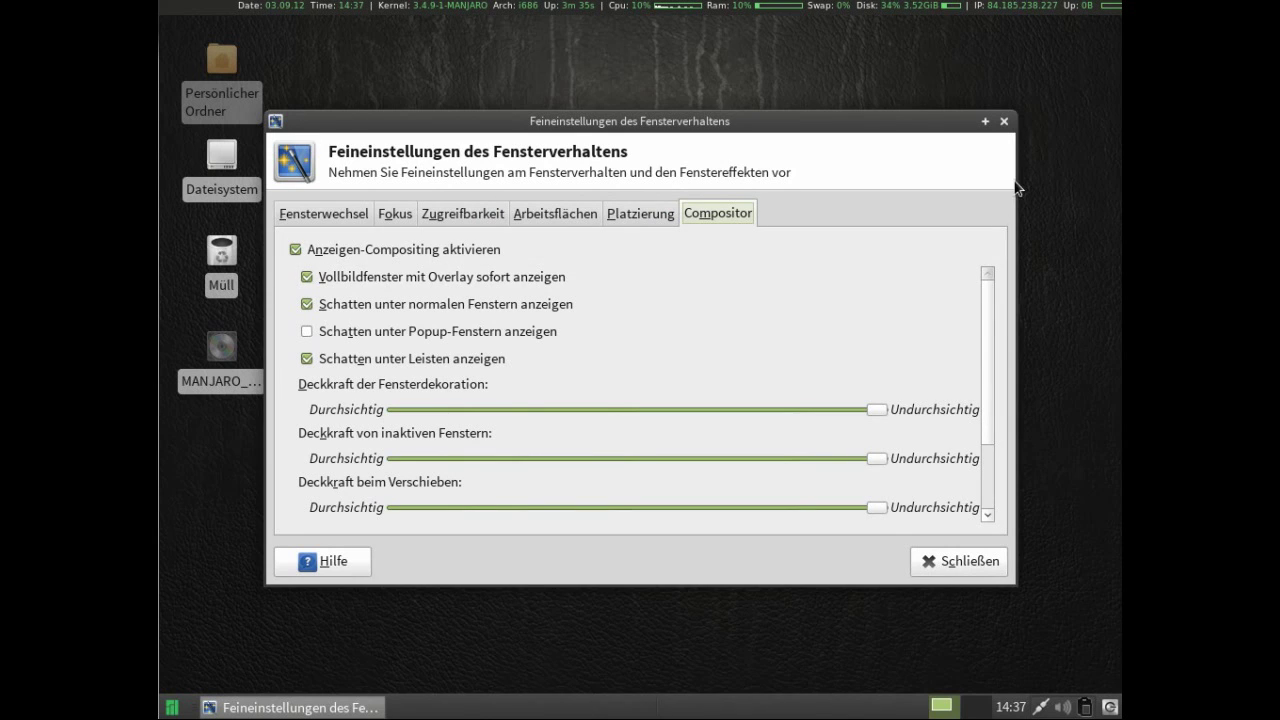
left_click(1005, 121)
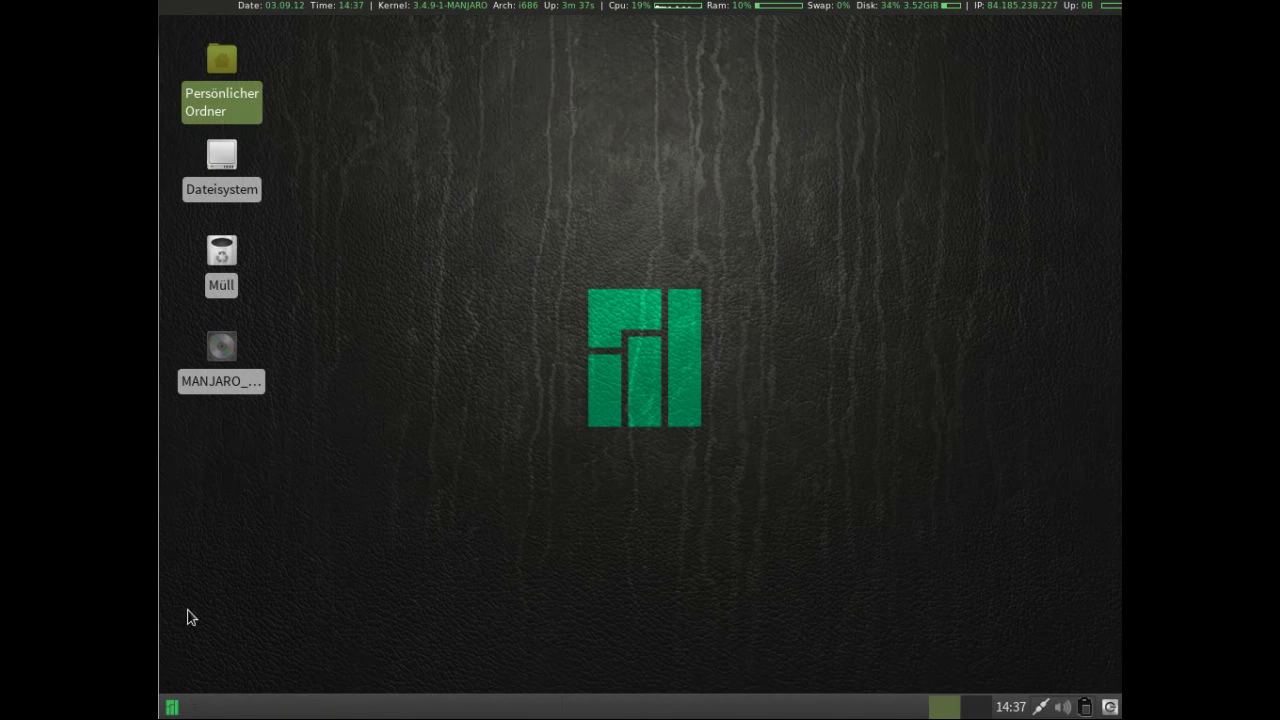
Launch Orage Weltzeit from the Büro menu and close the world clock.
left_click(172, 708)
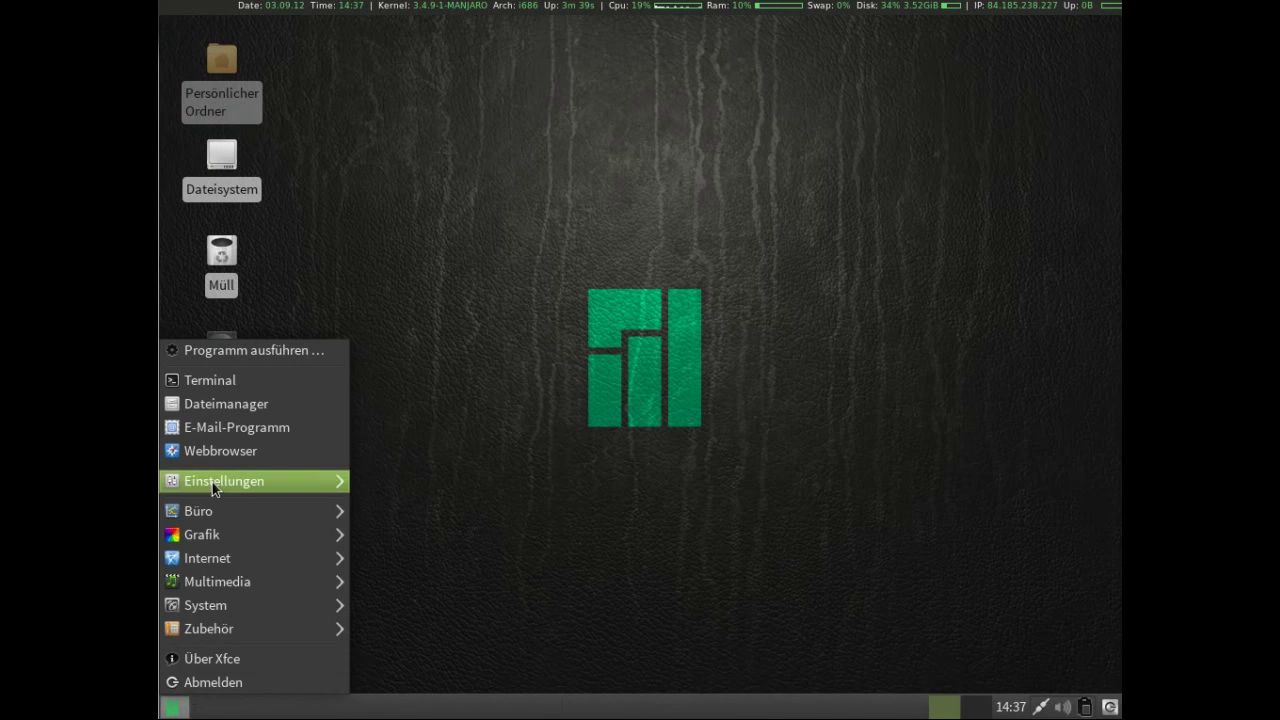
mouse_move(211, 486)
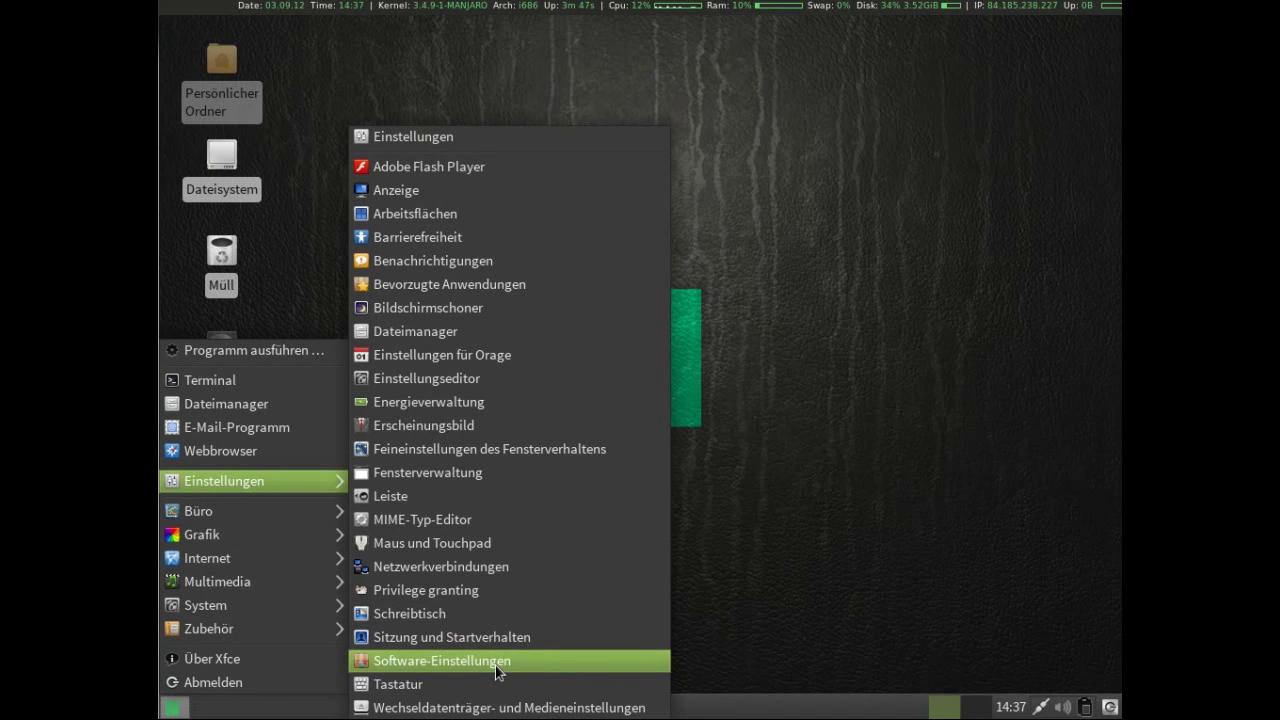
mouse_move(284, 522)
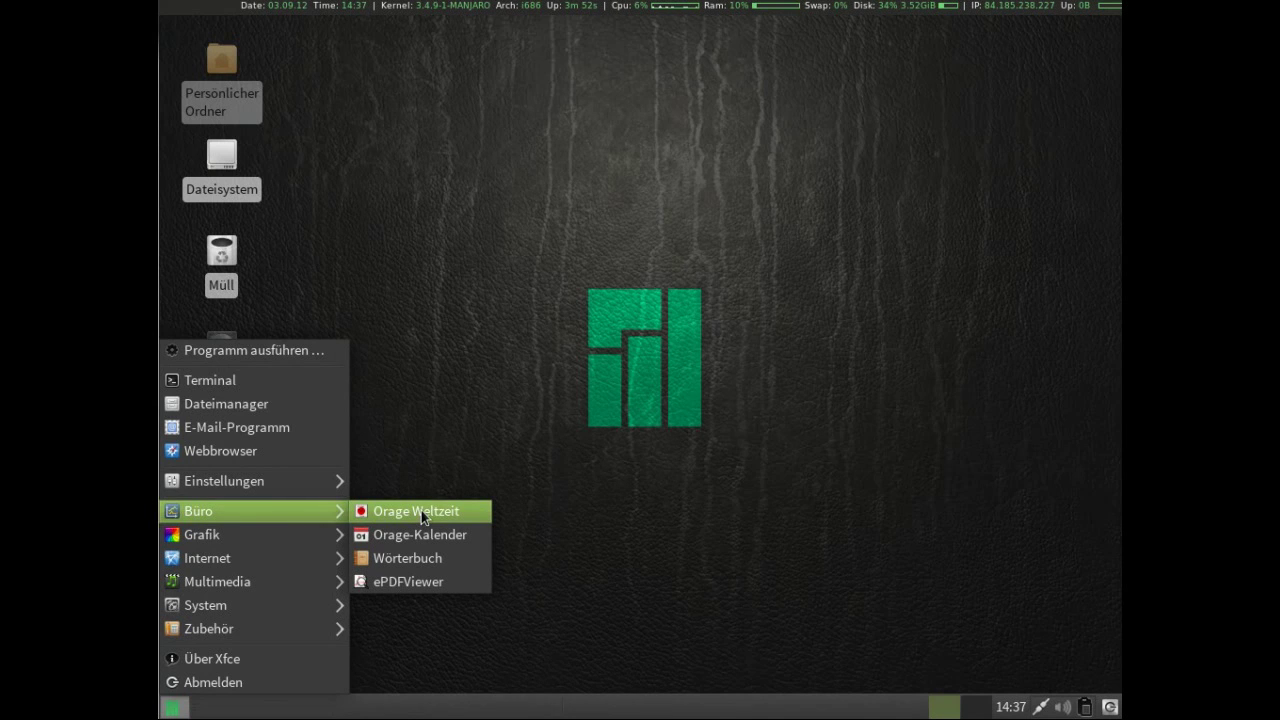
left_click(421, 510)
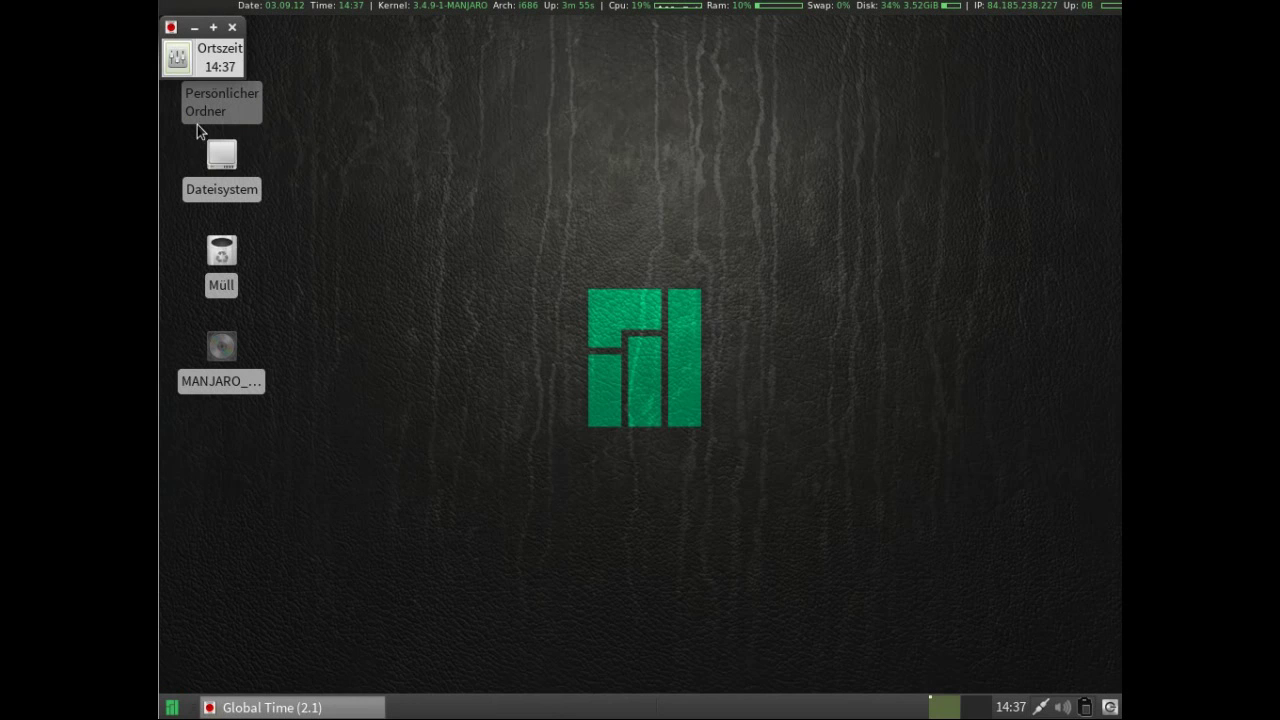
left_click(232, 29)
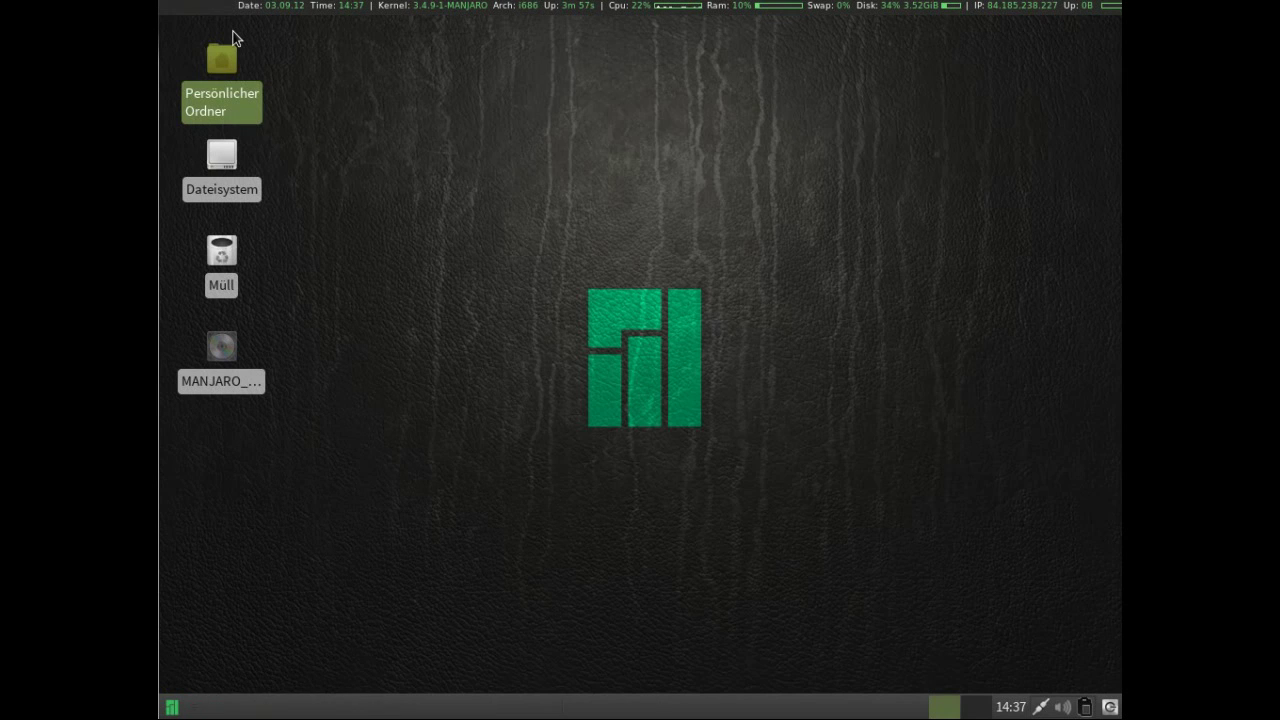
Open and close the Orage-Kalender, then bring up the Grafik applications list.
left_click(174, 707)
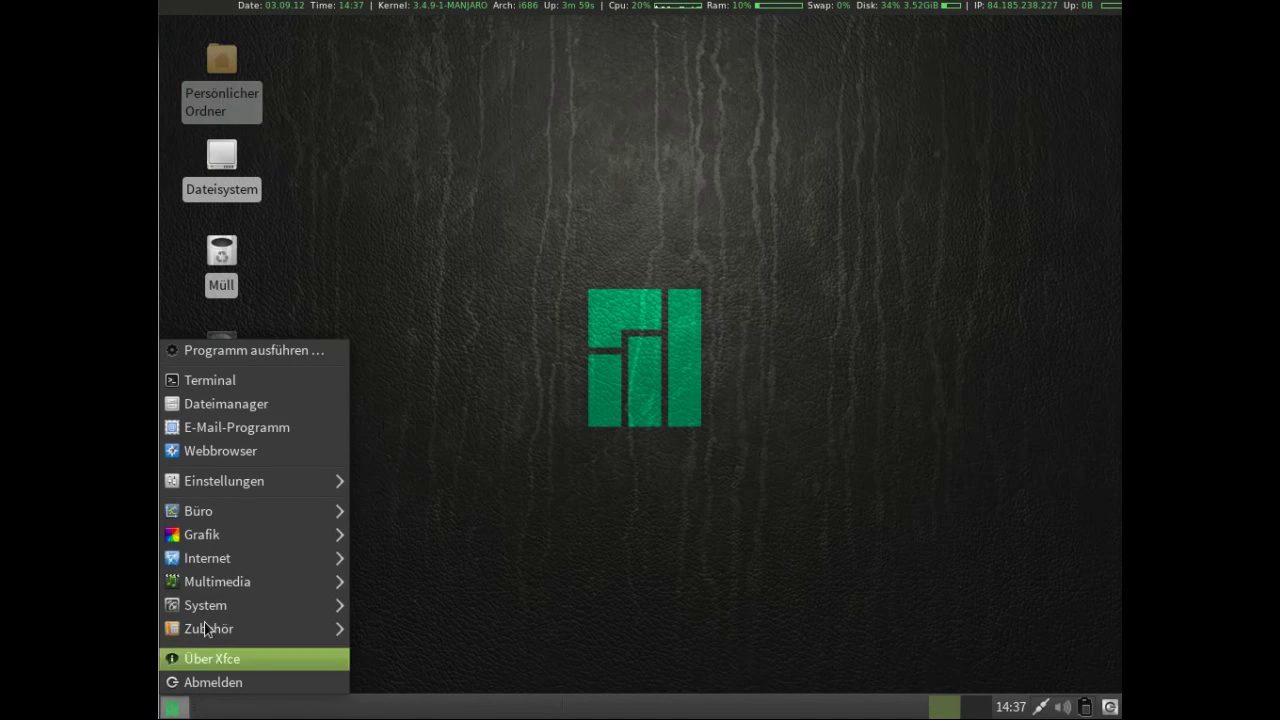
mouse_move(314, 509)
left_click(410, 536)
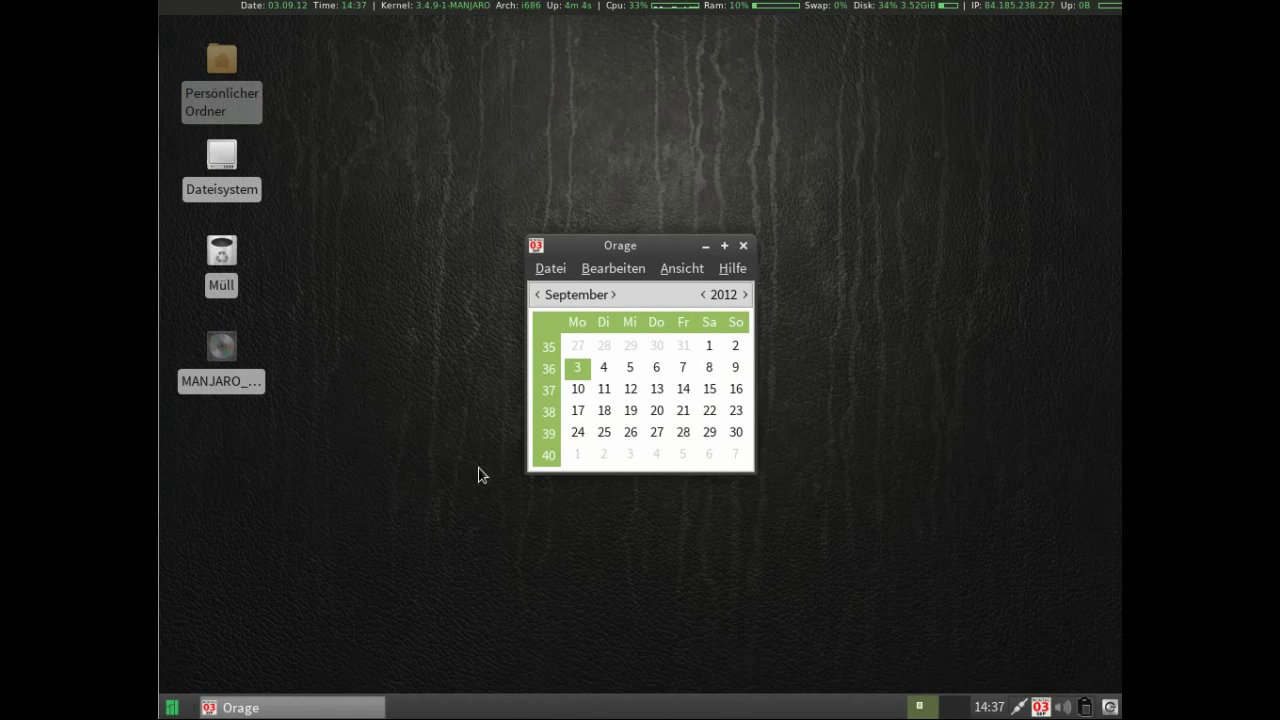
left_click(744, 246)
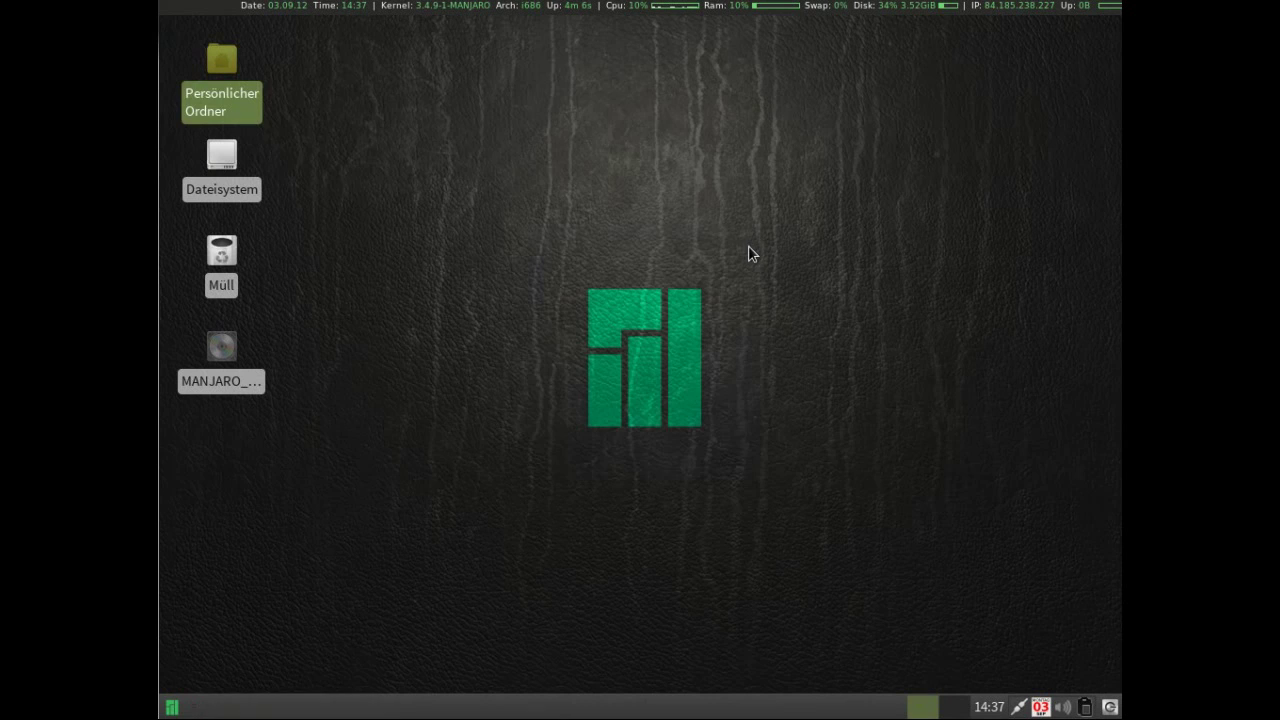
left_click(172, 707)
mouse_move(220, 540)
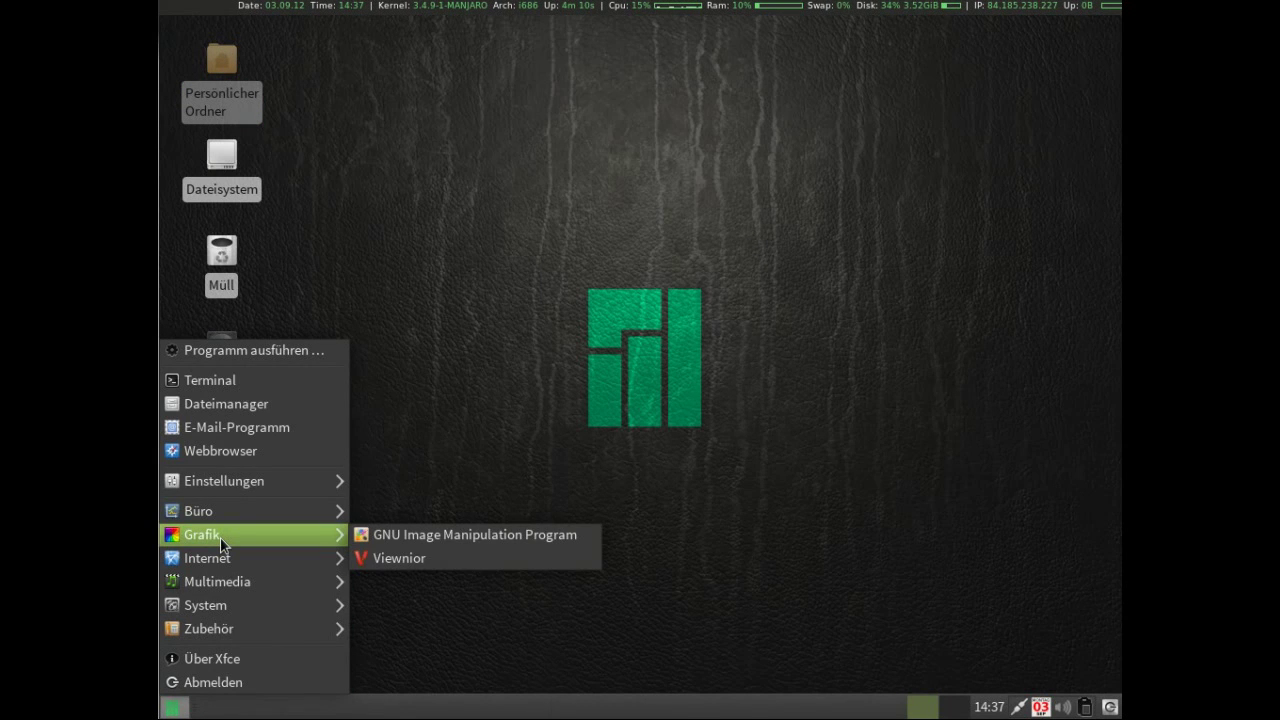
Open and close the Viewnior image viewer, then the Parole media player.
left_click(417, 531)
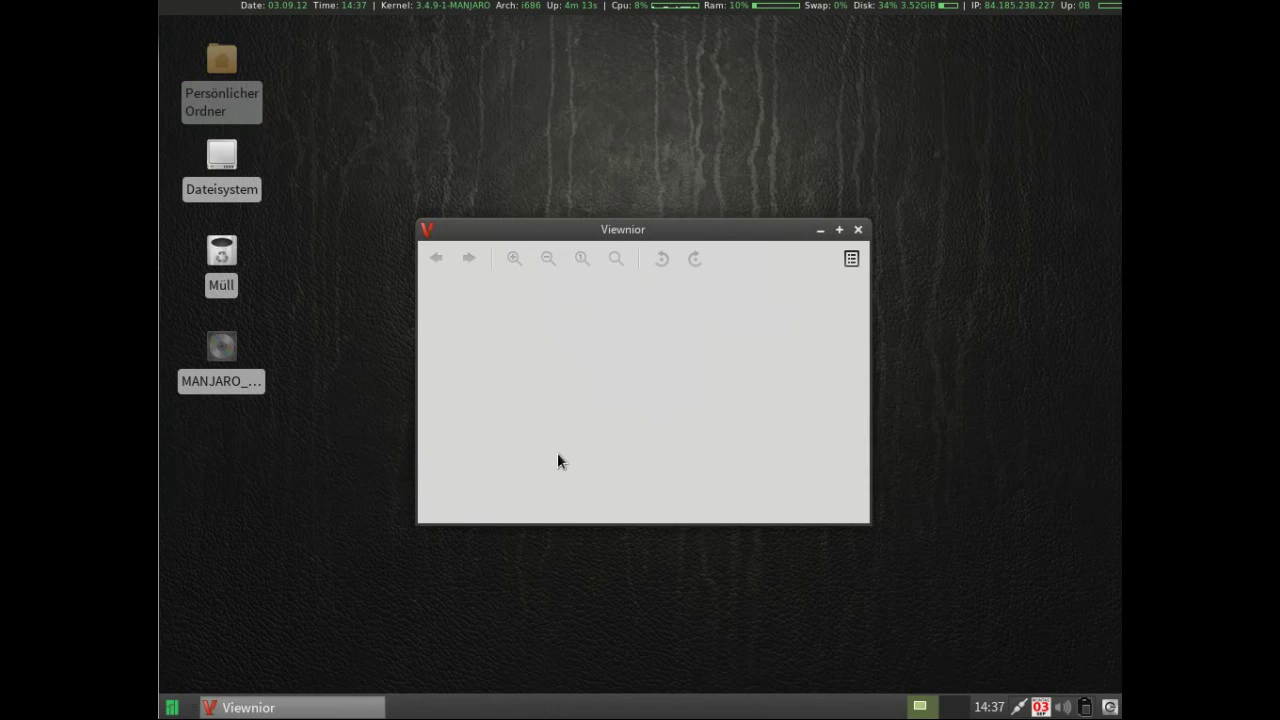
left_click(857, 230)
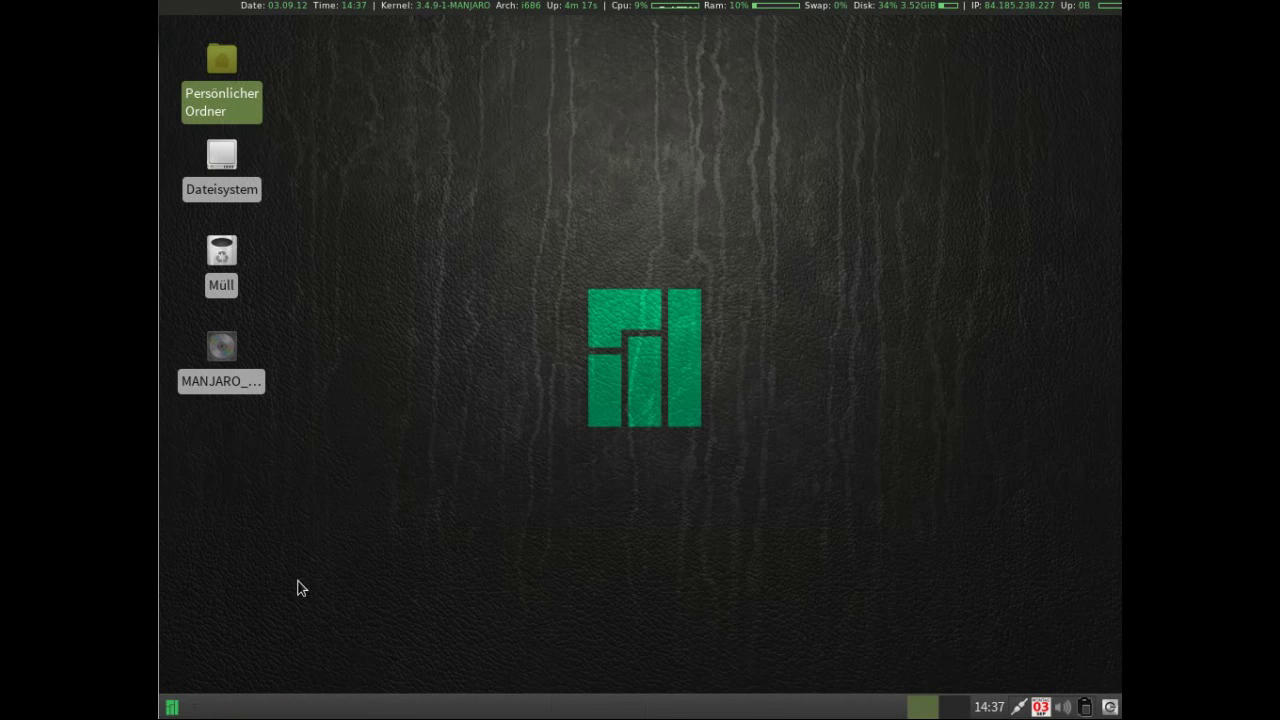
left_click(172, 707)
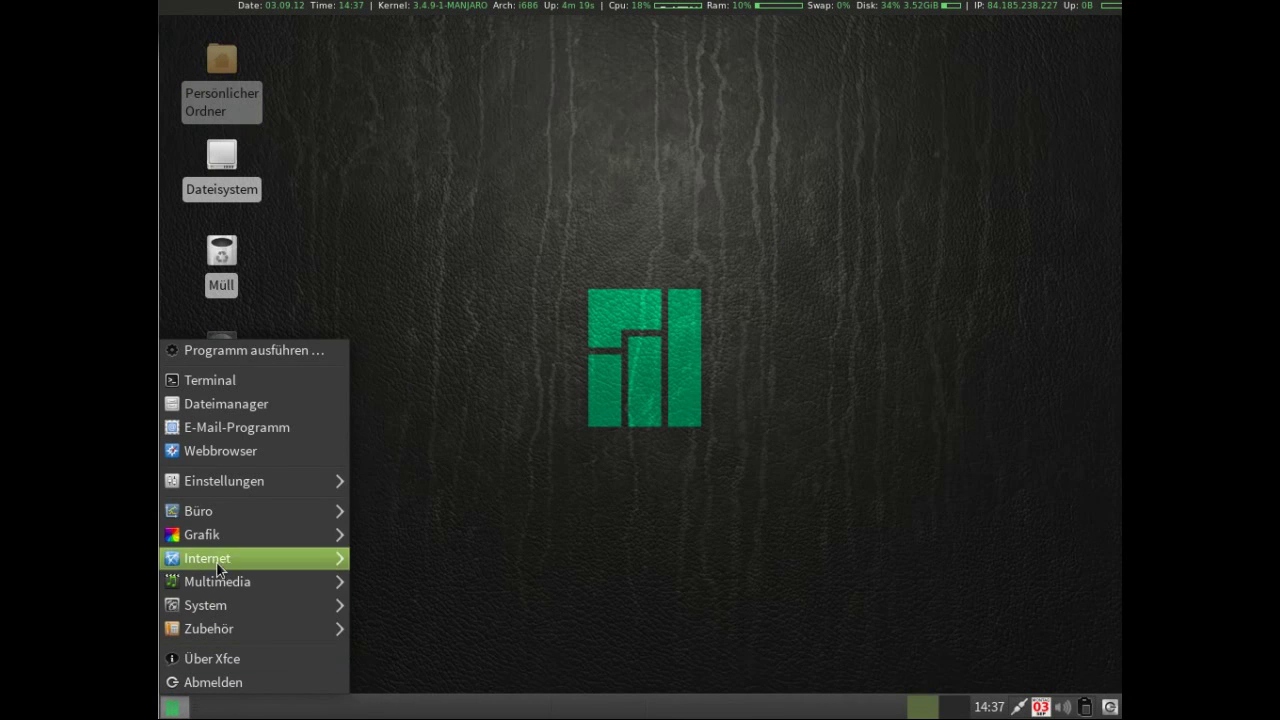
mouse_move(226, 556)
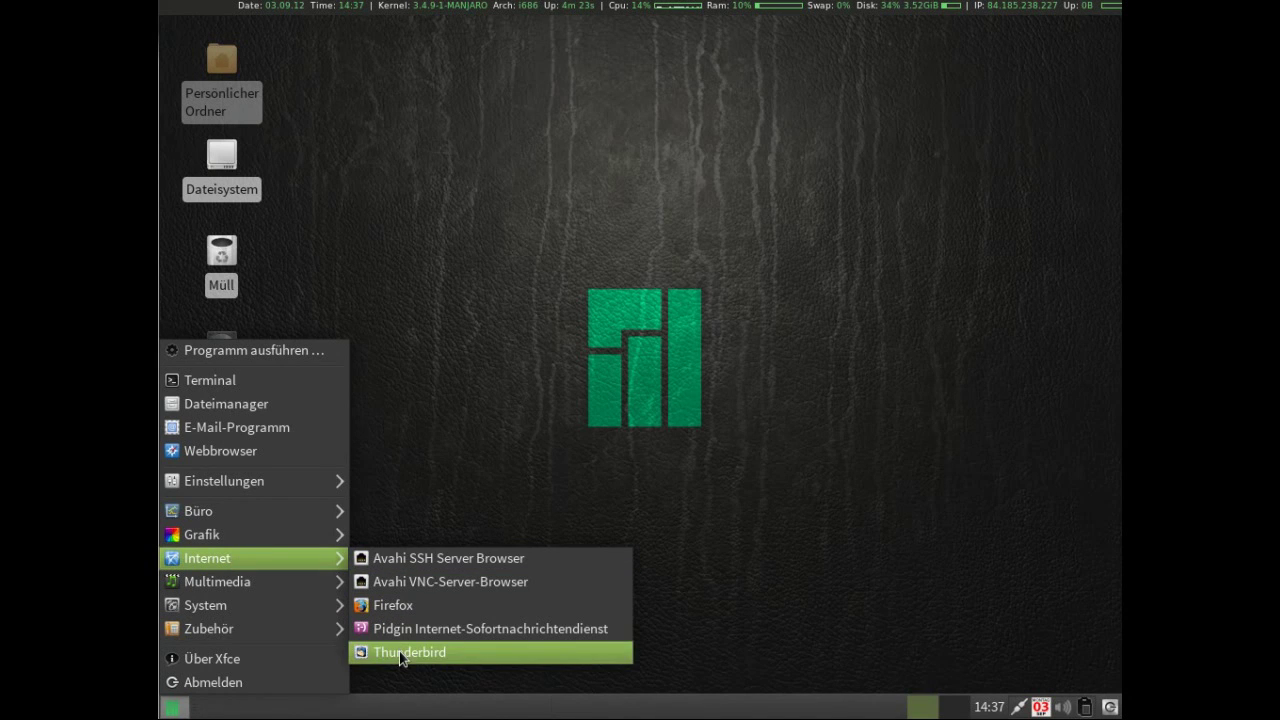
mouse_move(310, 573)
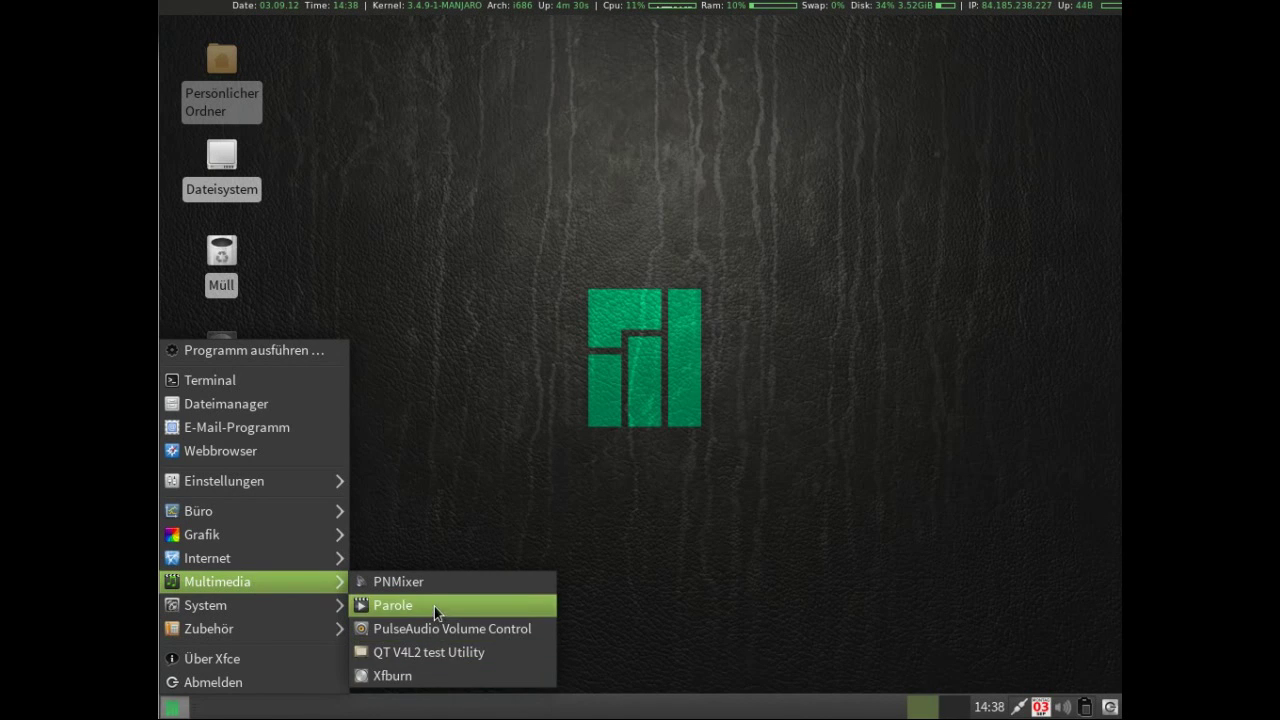
left_click(434, 606)
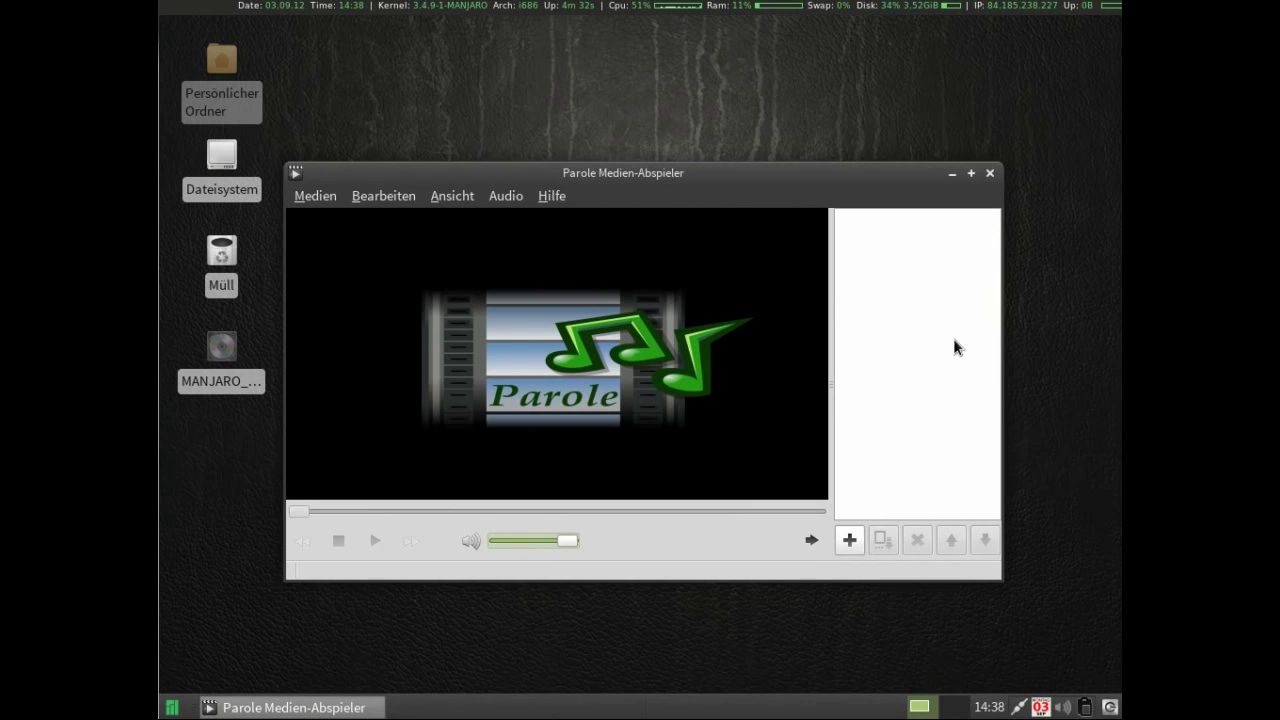
left_click(990, 173)
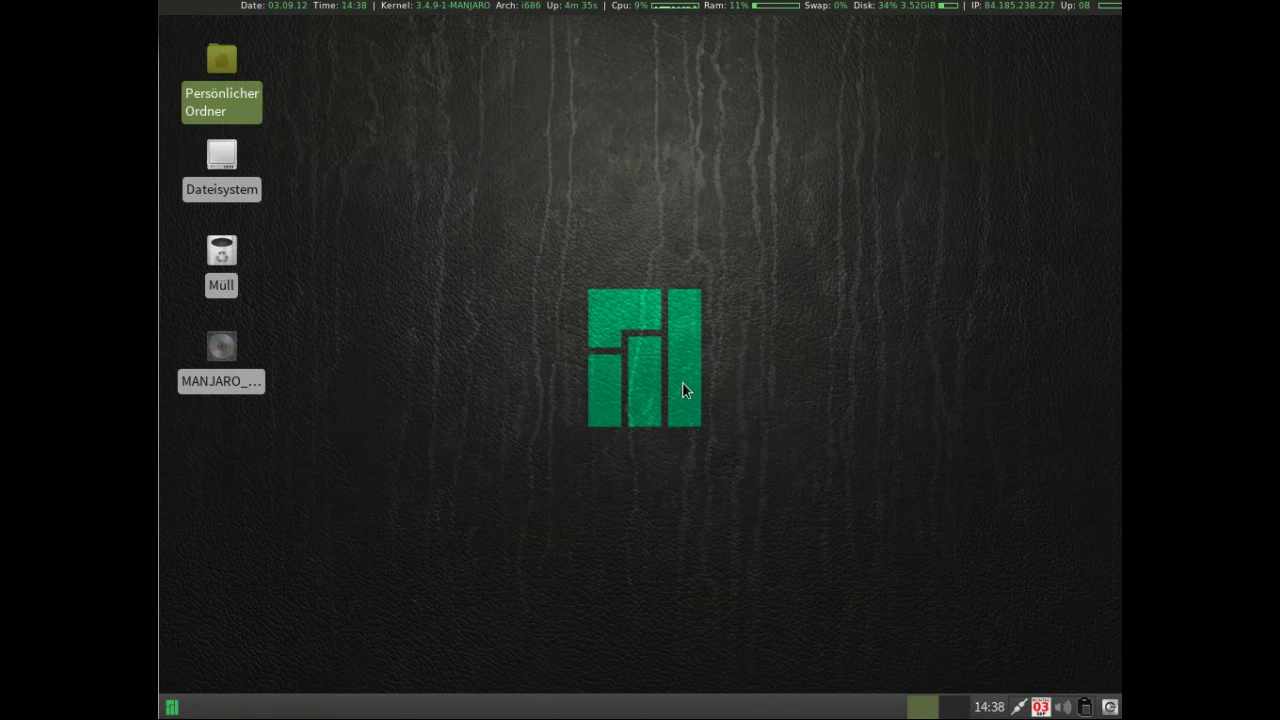
Launch Xfburn from Multimedia, dismiss its no-burner warning, and close it.
left_click(163, 707)
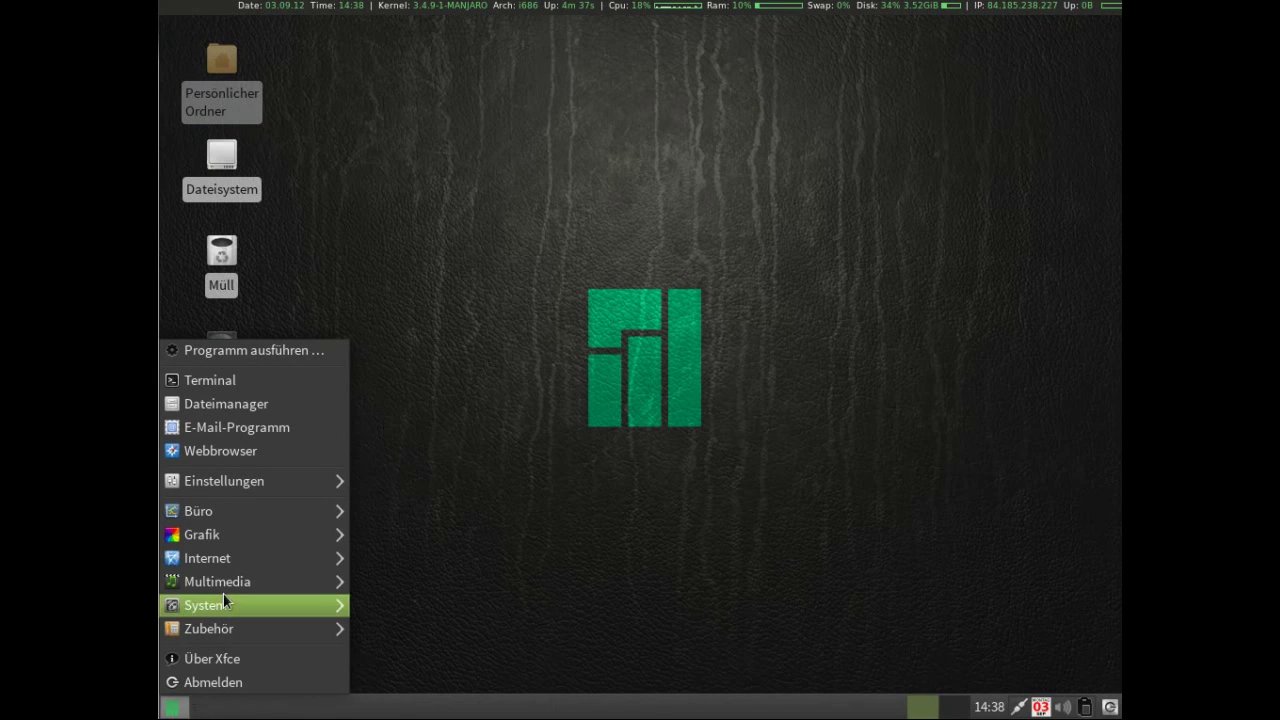
mouse_move(330, 581)
left_click(418, 676)
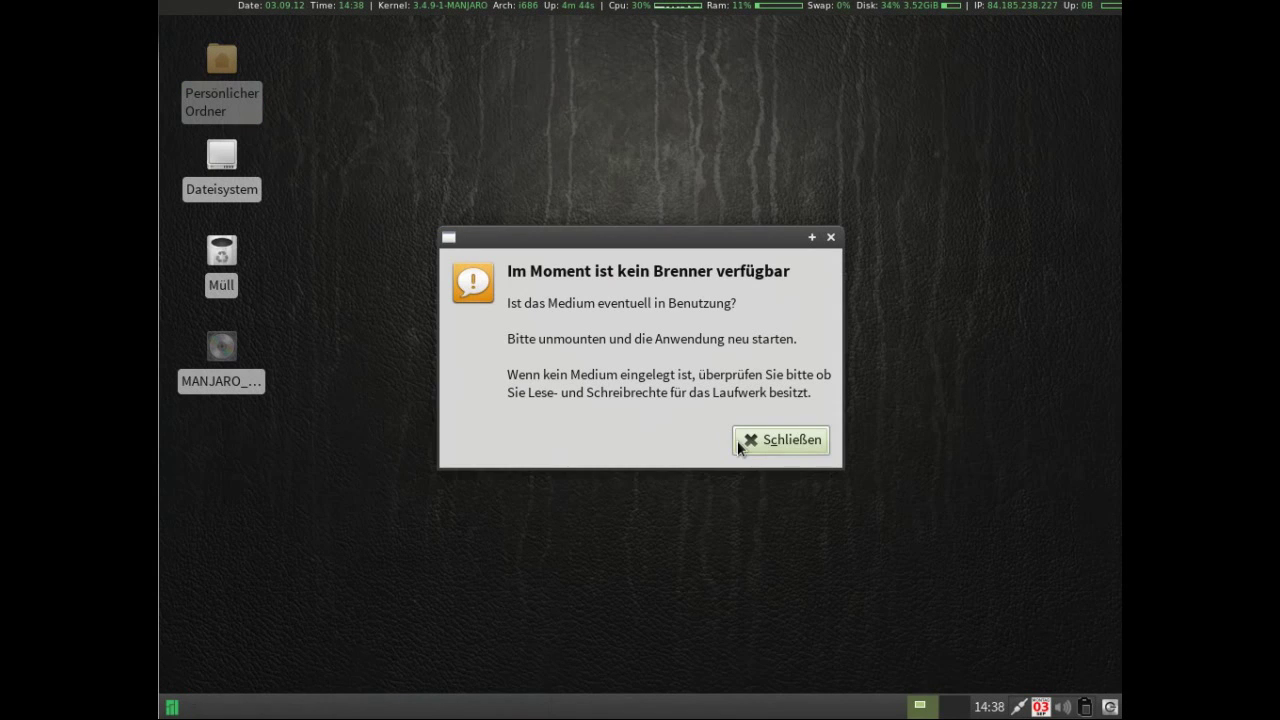
left_click(745, 442)
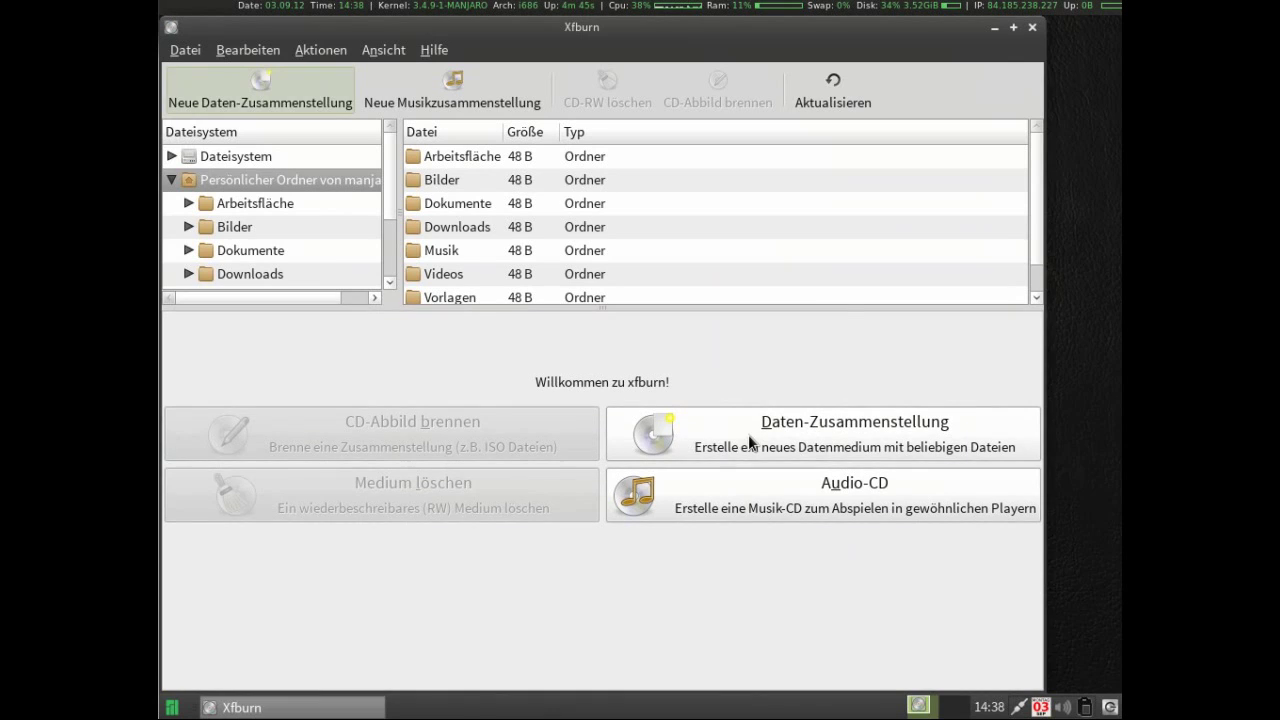
left_click(1032, 28)
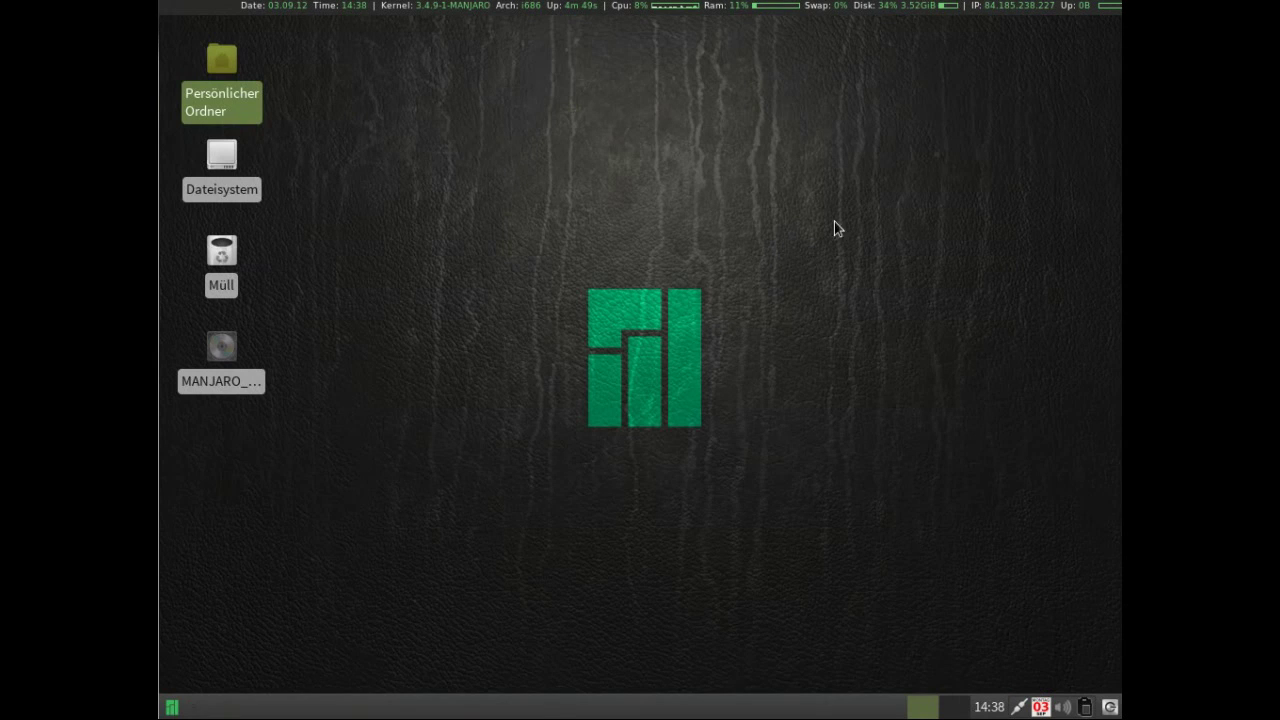
Launch GParted from System, authenticate with the root password, review /dev/sda, then close it.
left_click(174, 702)
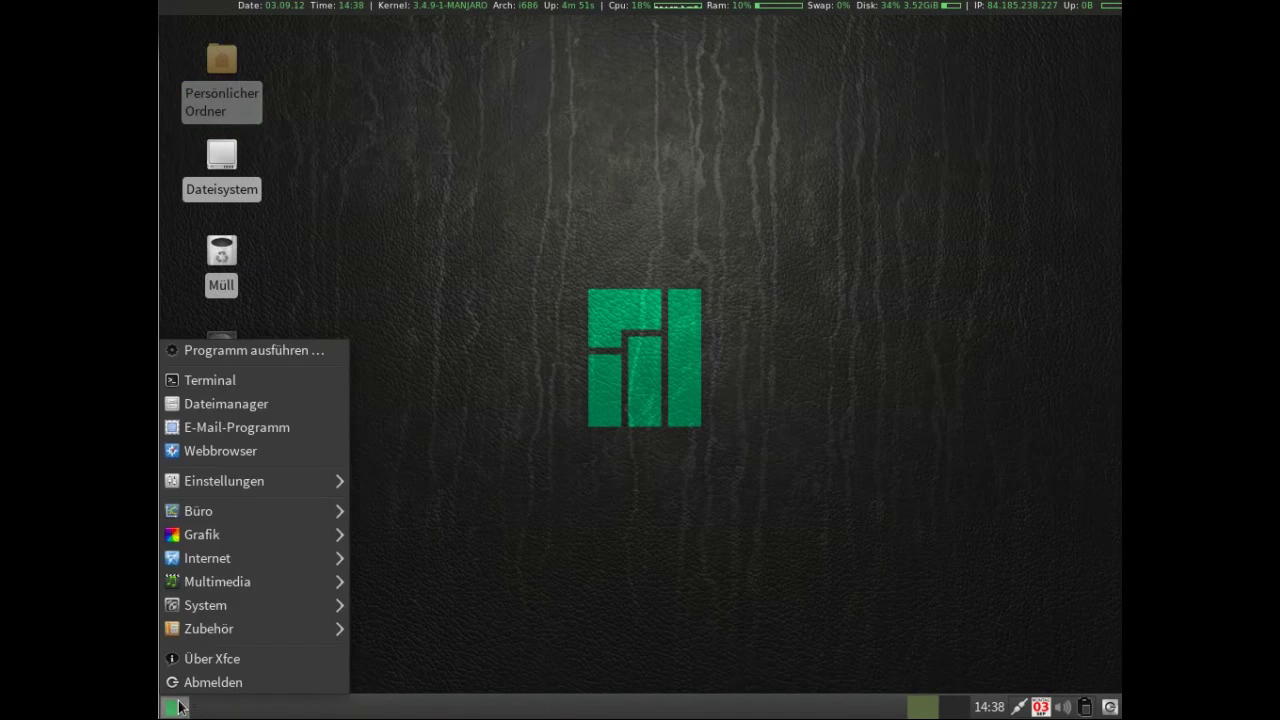
mouse_move(215, 612)
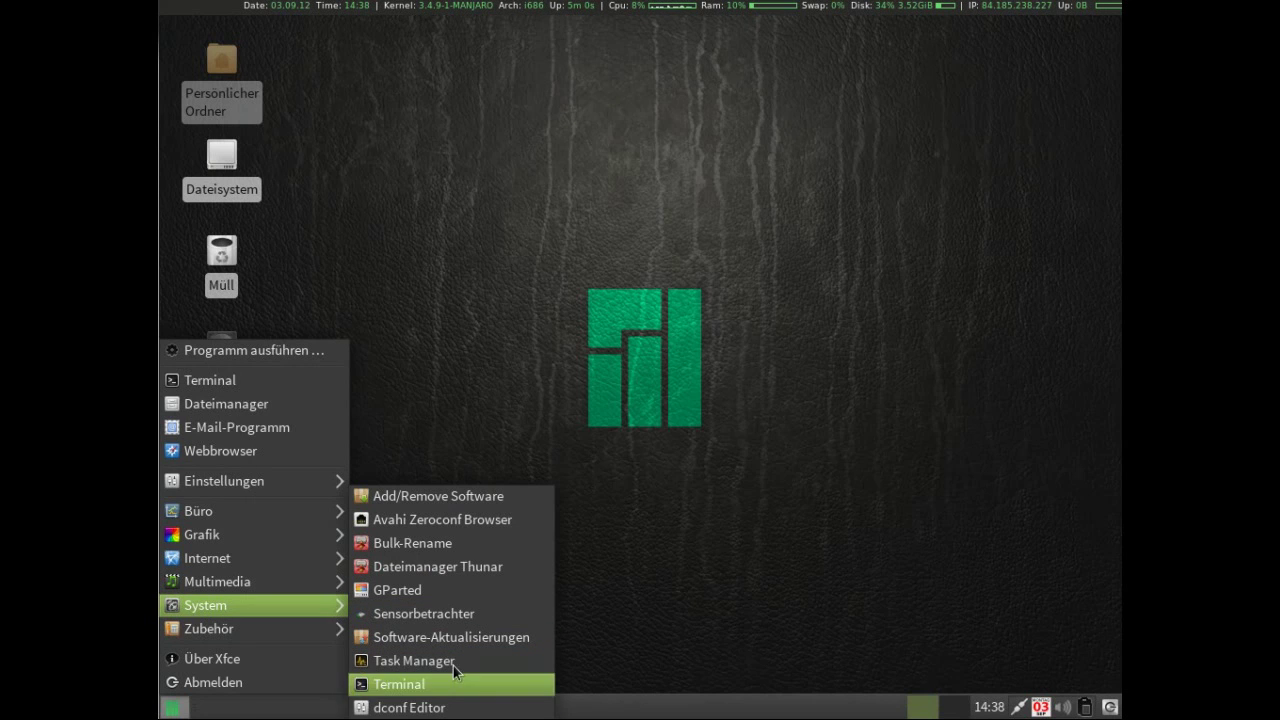
left_click(463, 590)
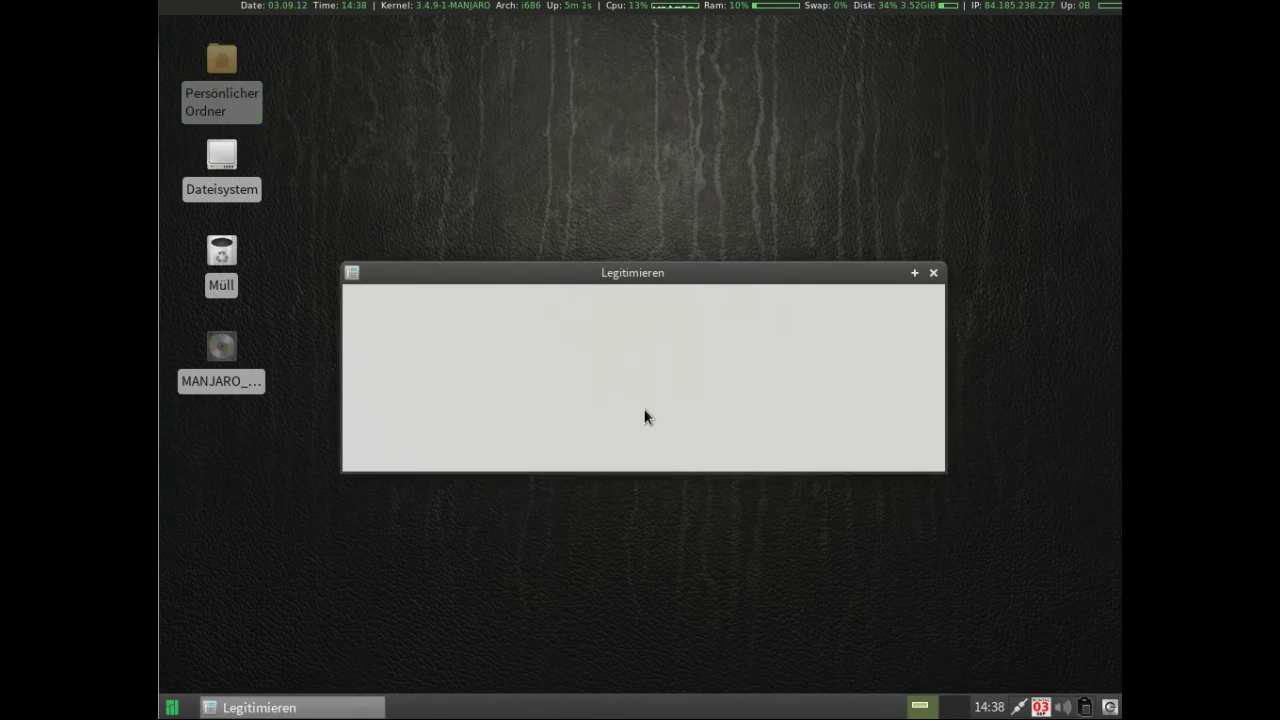
type("ma")
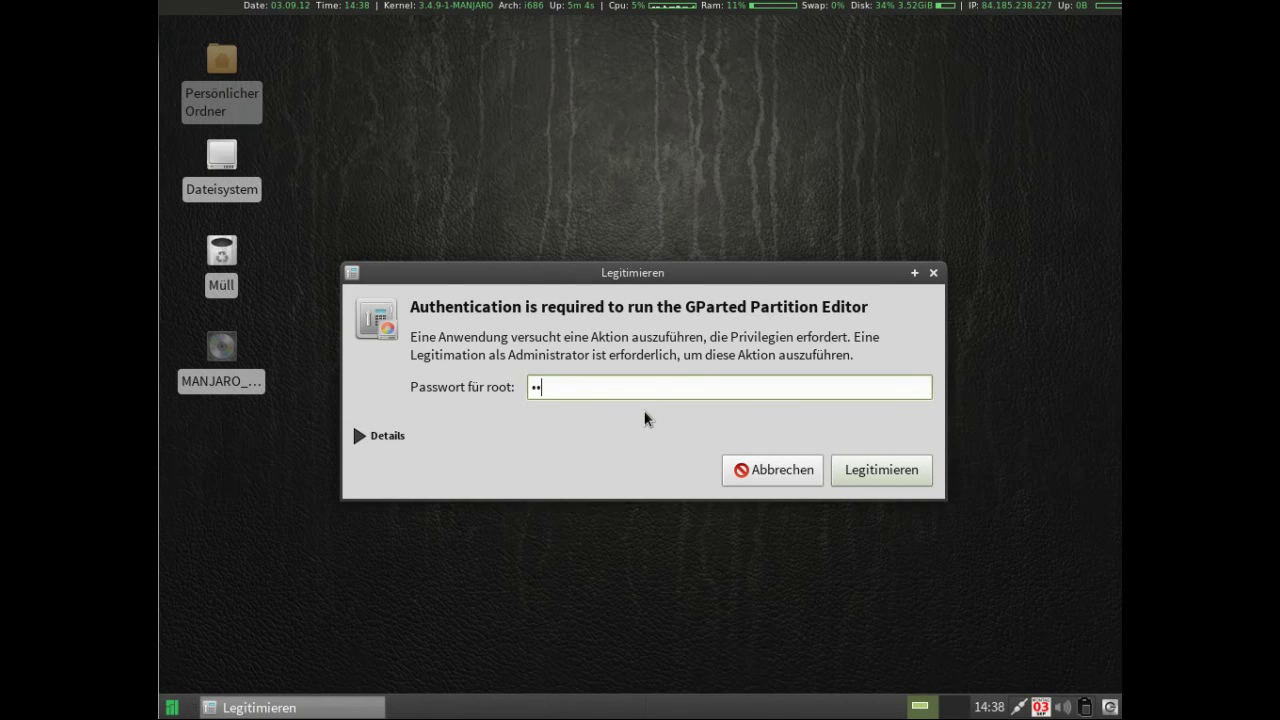
type("njaro")
key("Return")
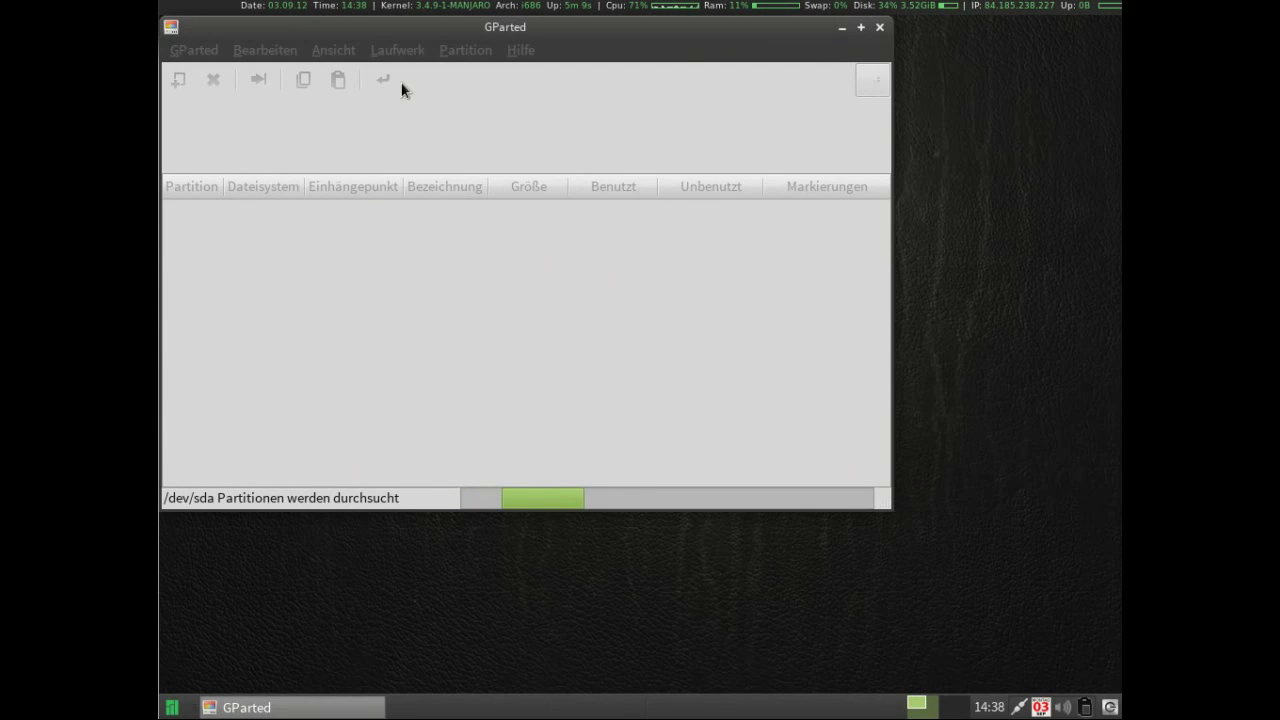
left_click_drag(391, 35, 480, 92)
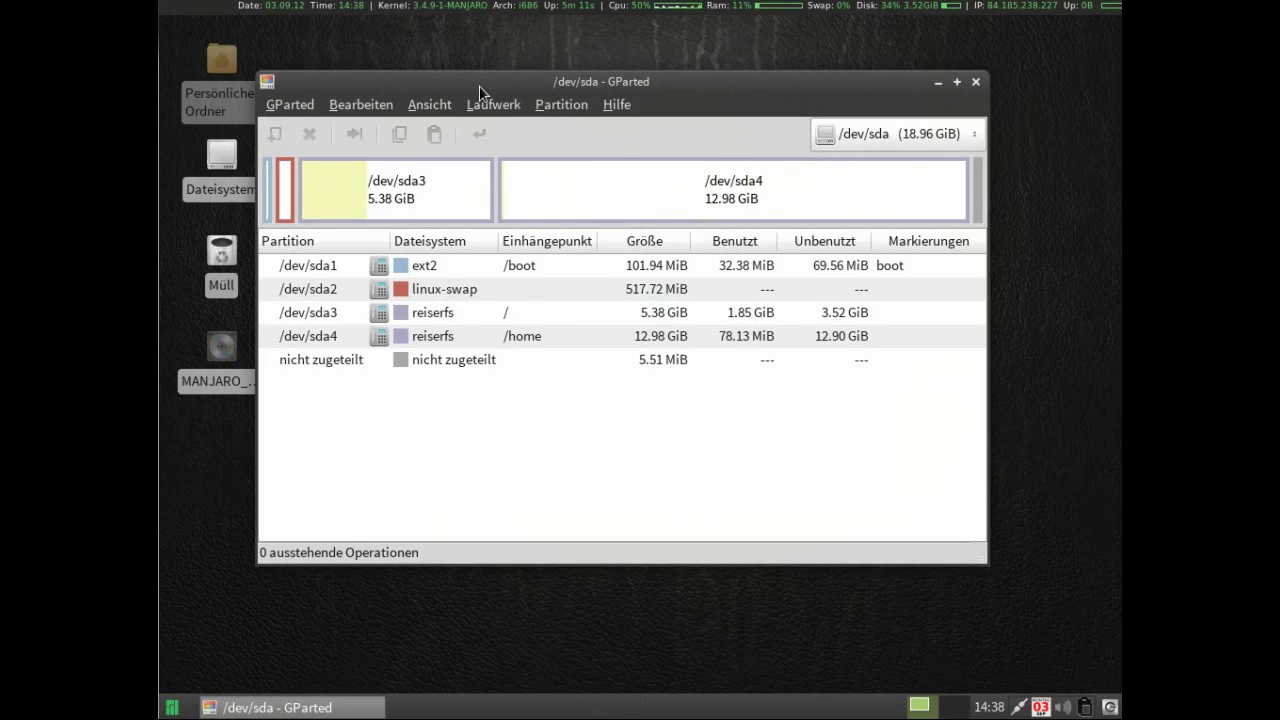
left_click(975, 82)
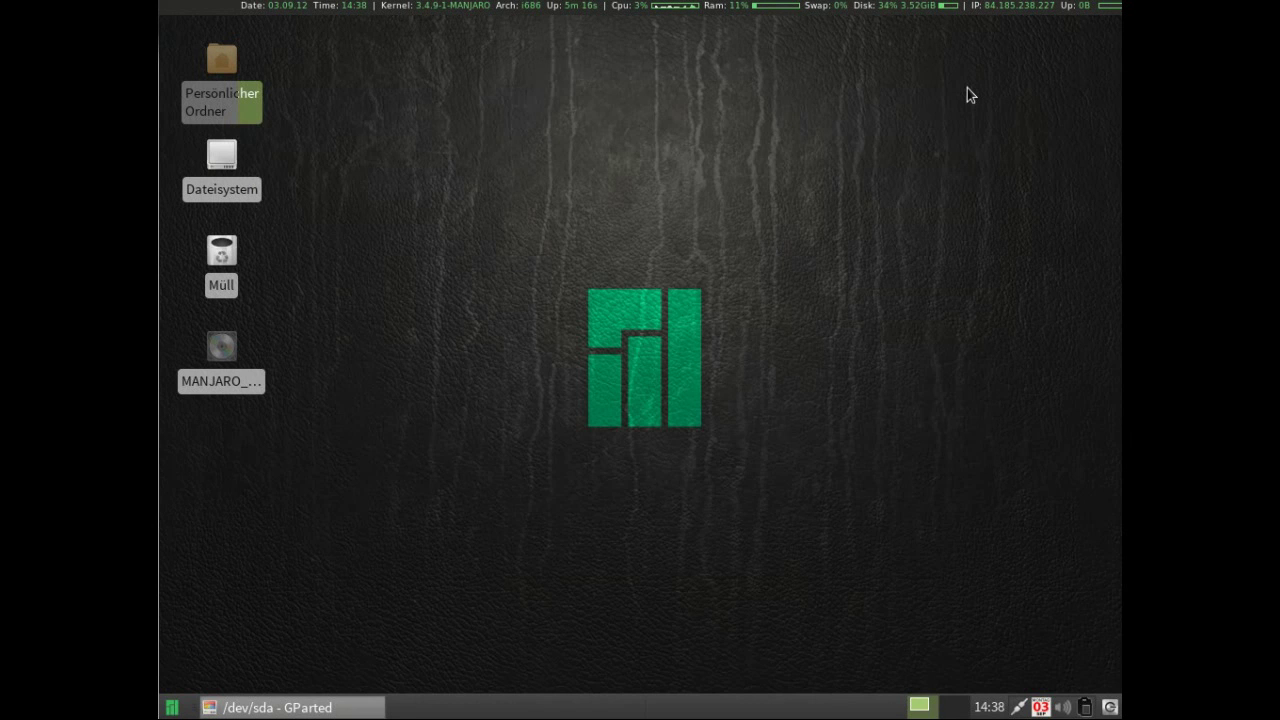
left_click(175, 706)
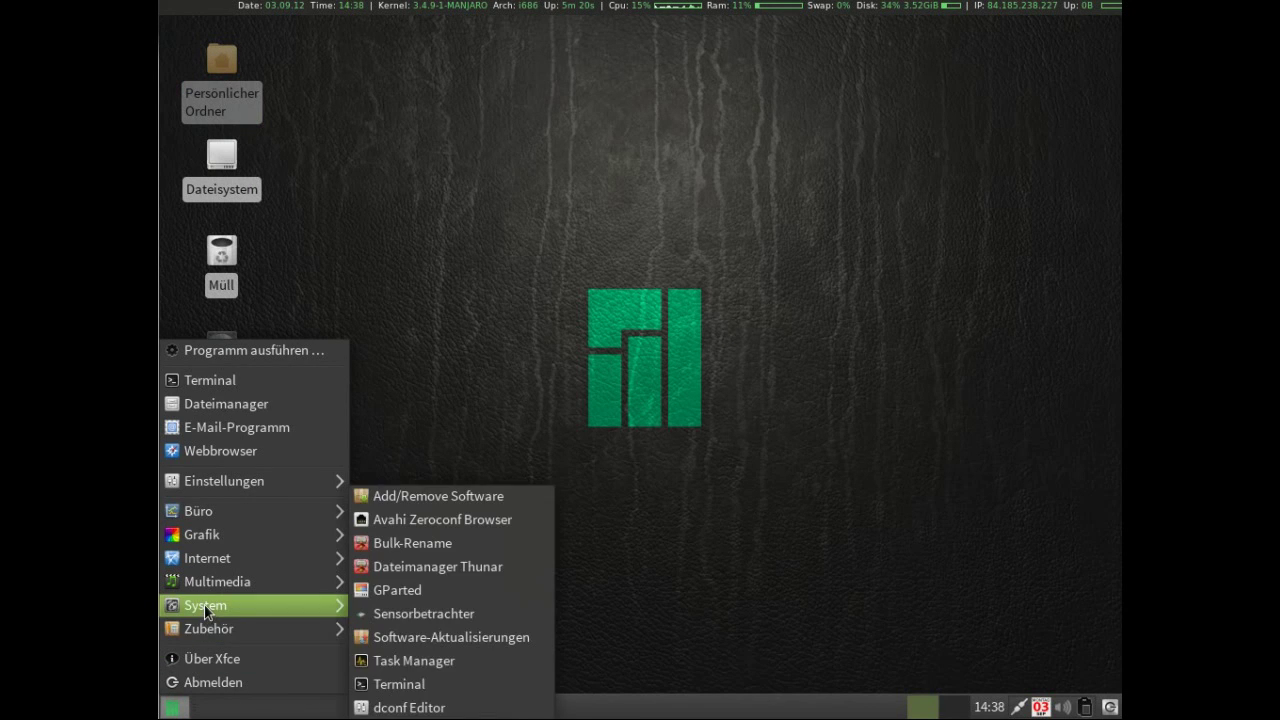
mouse_move(210, 627)
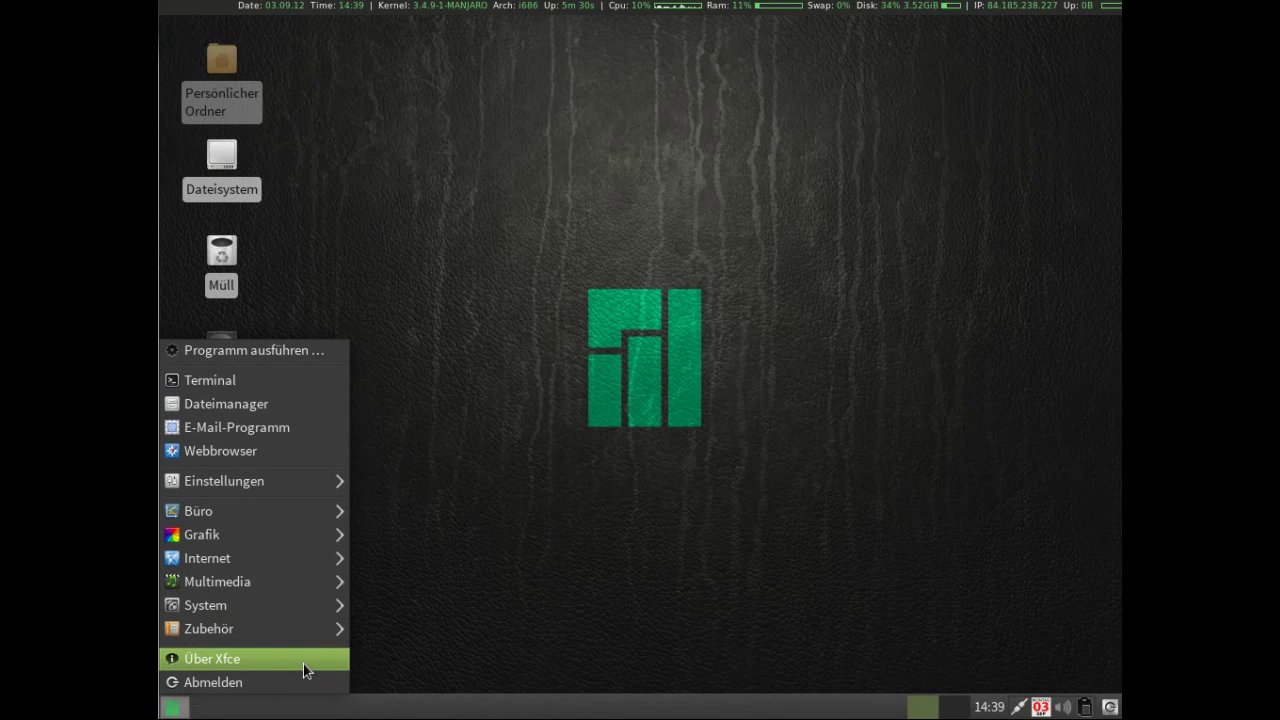
left_click(500, 713)
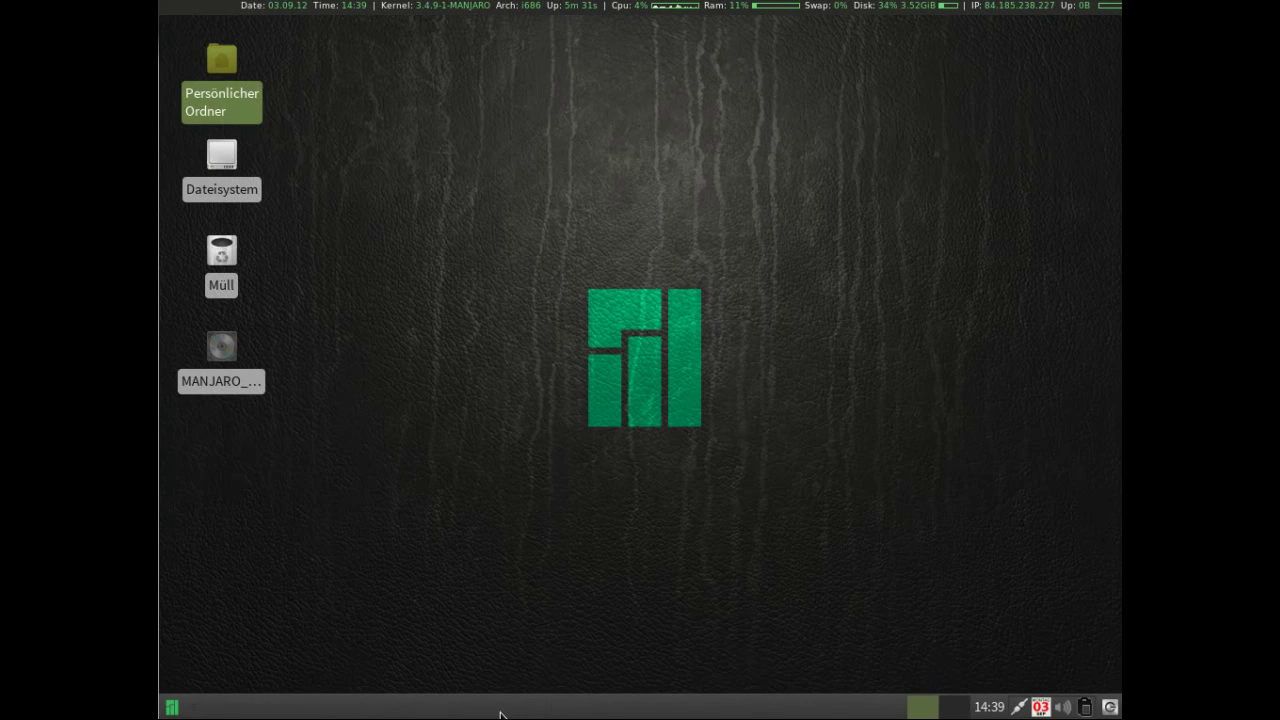
right_click(500, 713)
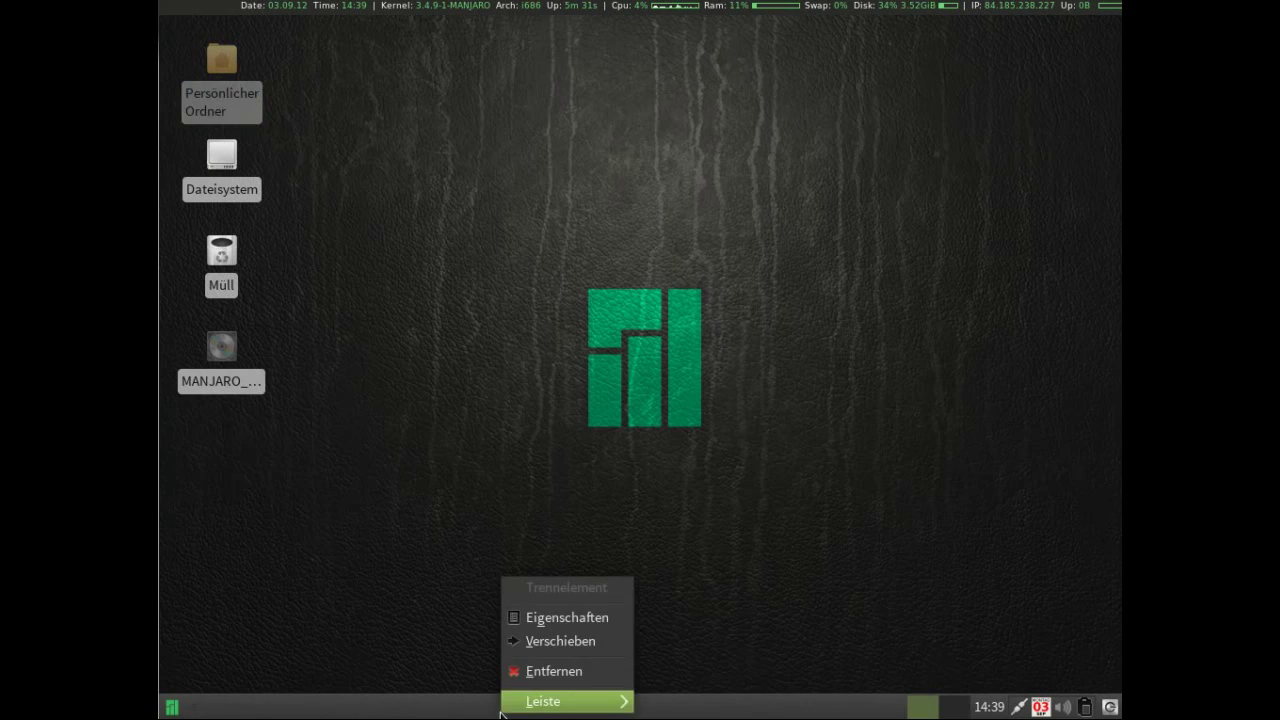
left_click(538, 618)
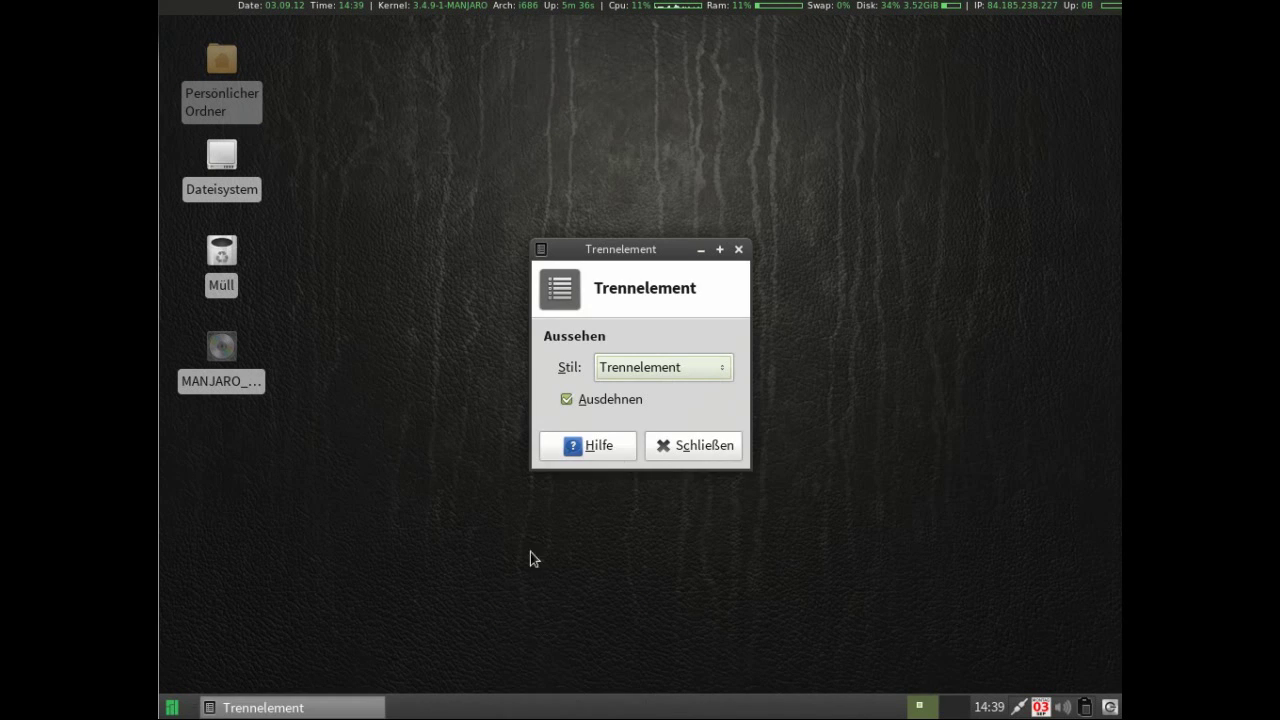
left_click(678, 449)
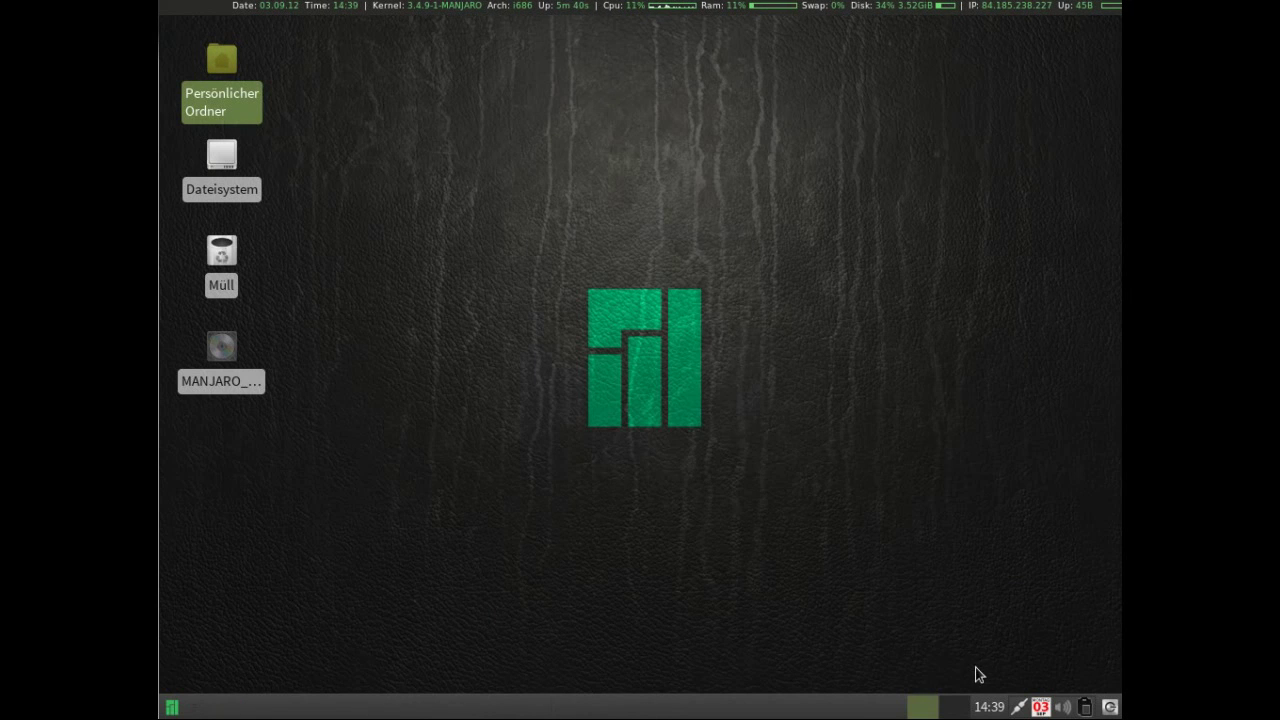
mouse_move(1002, 709)
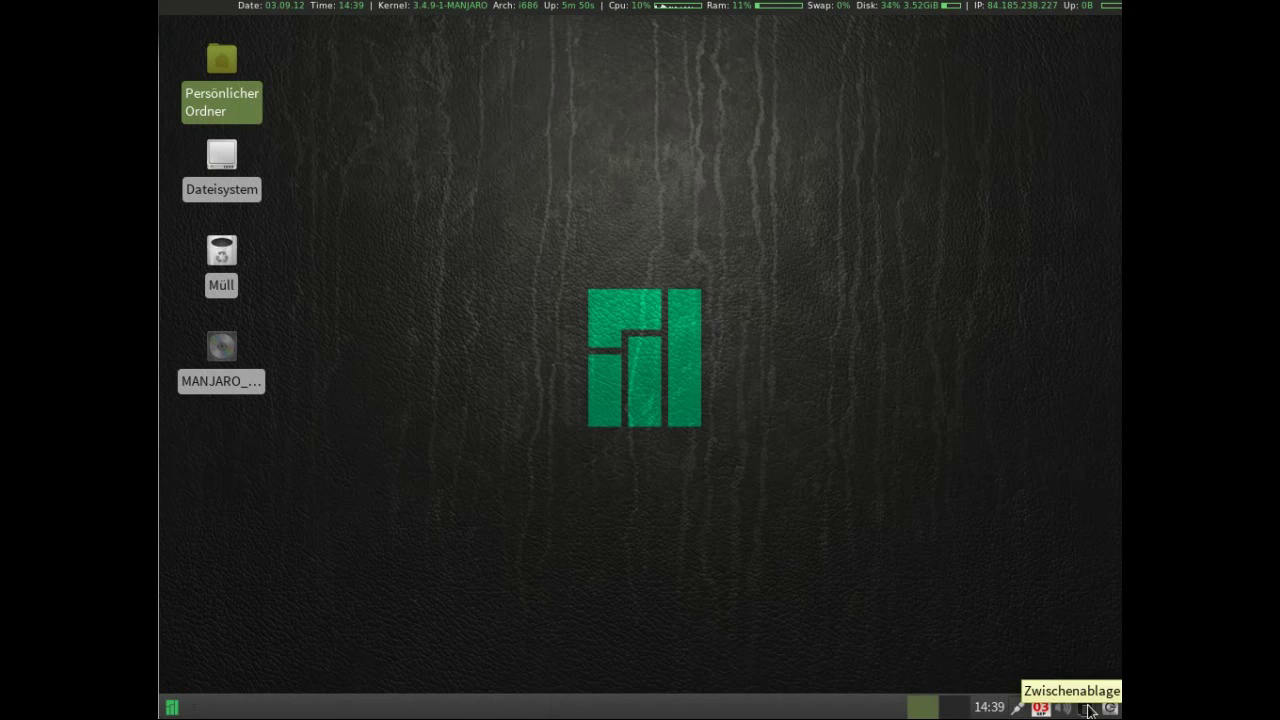
left_click(1109, 707)
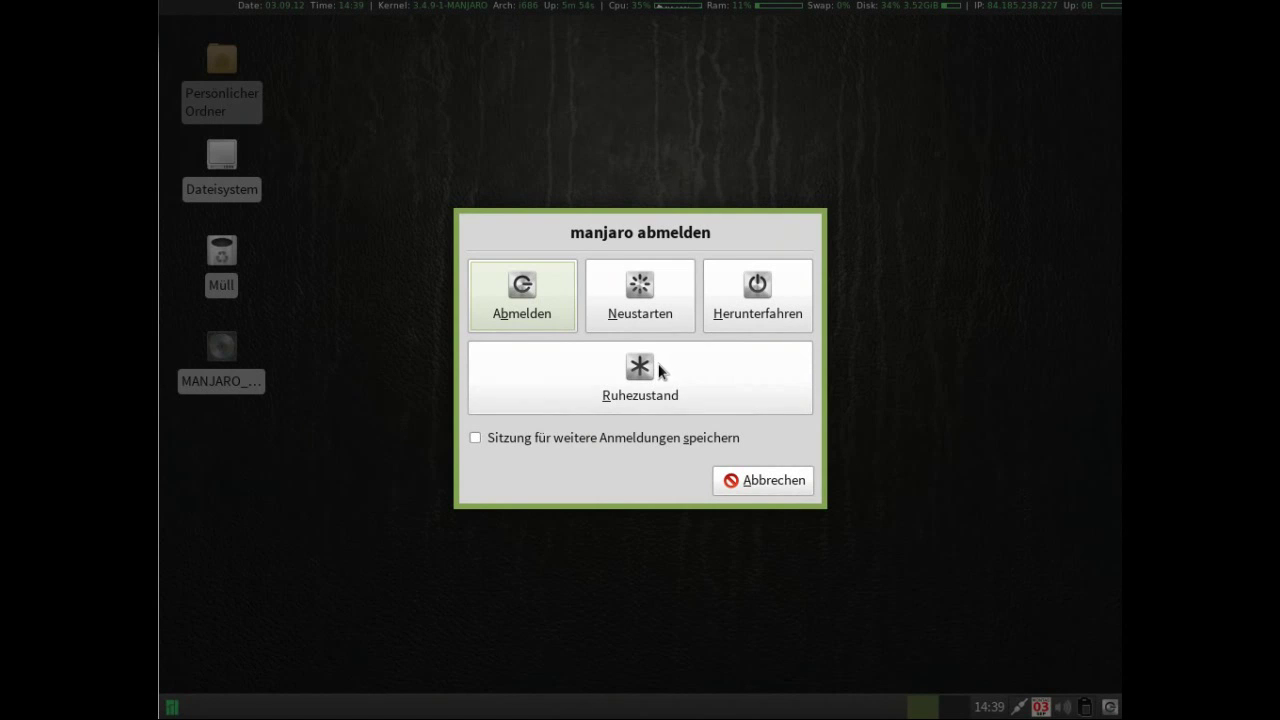
left_click(747, 480)
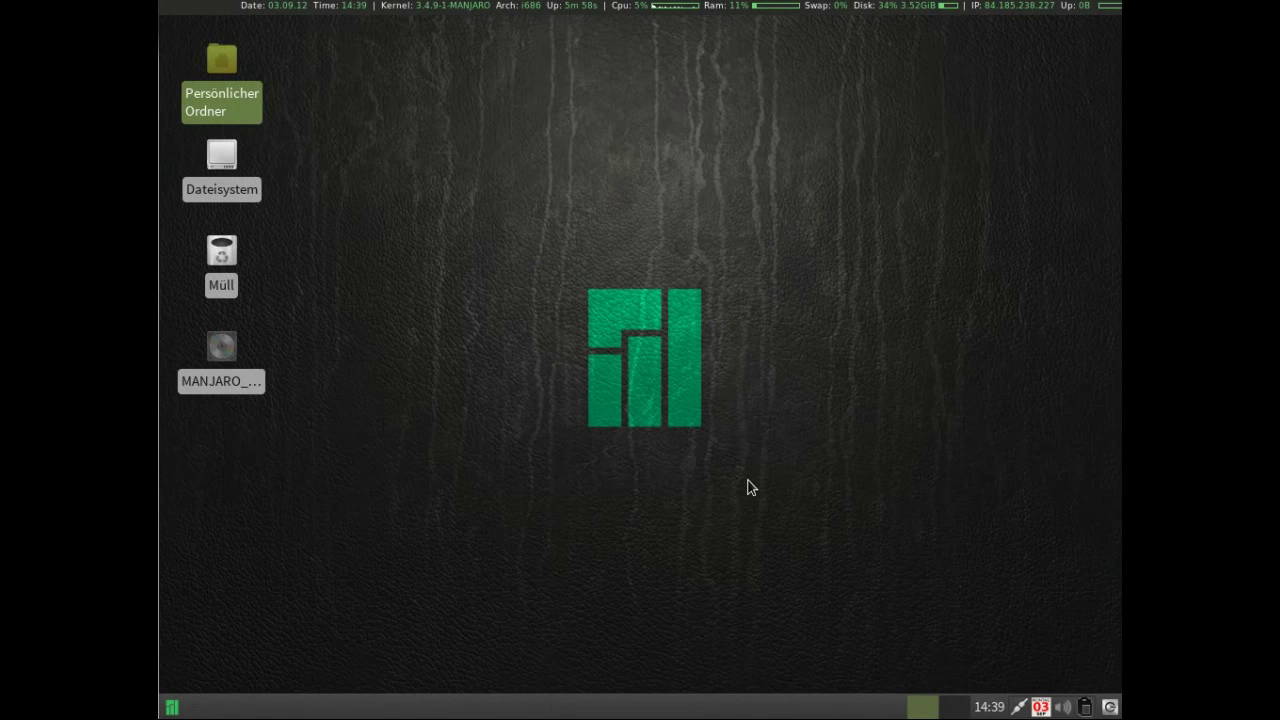